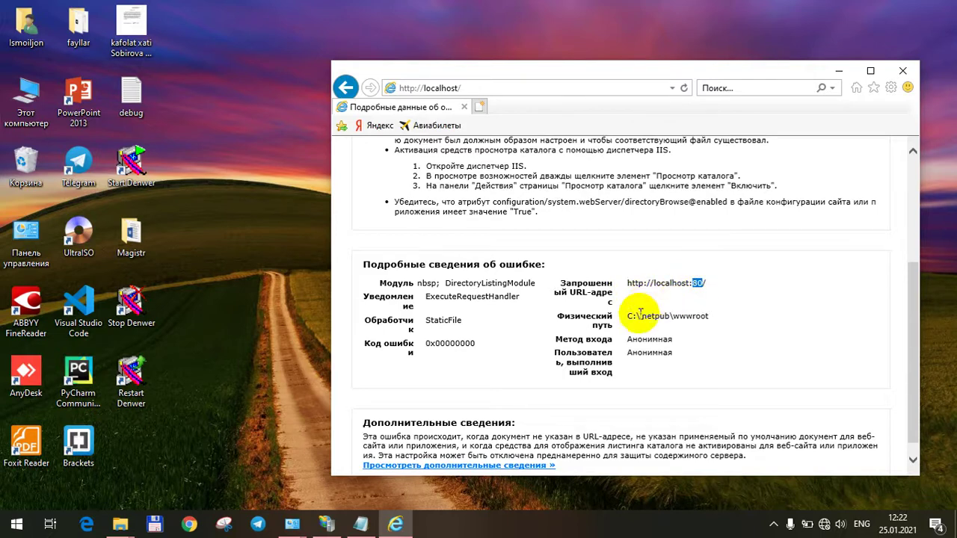
Step: Highlight the physical path in the localhost error details, and the windowsIIS and denwer entries in the Notepad server list
left_click_drag(627, 316, 717, 315)
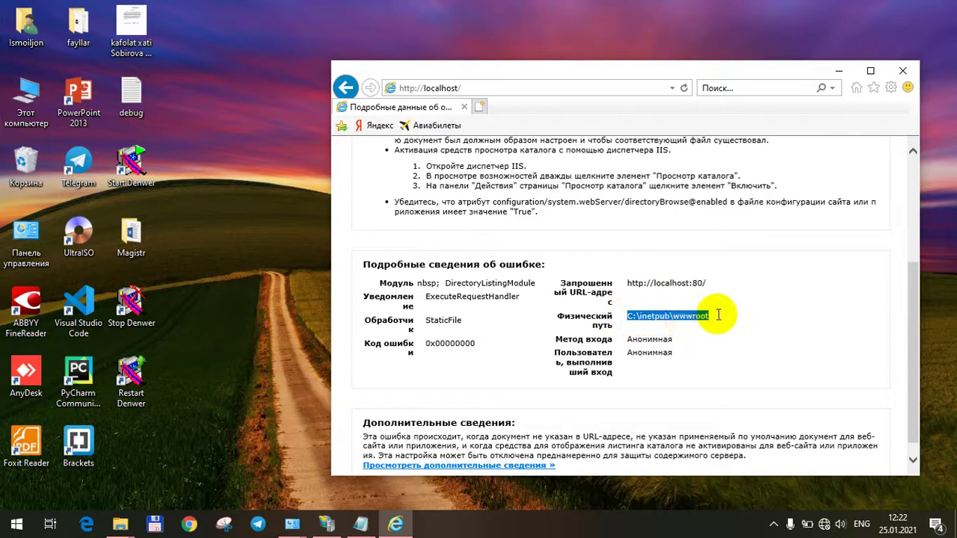
left_click(716, 315)
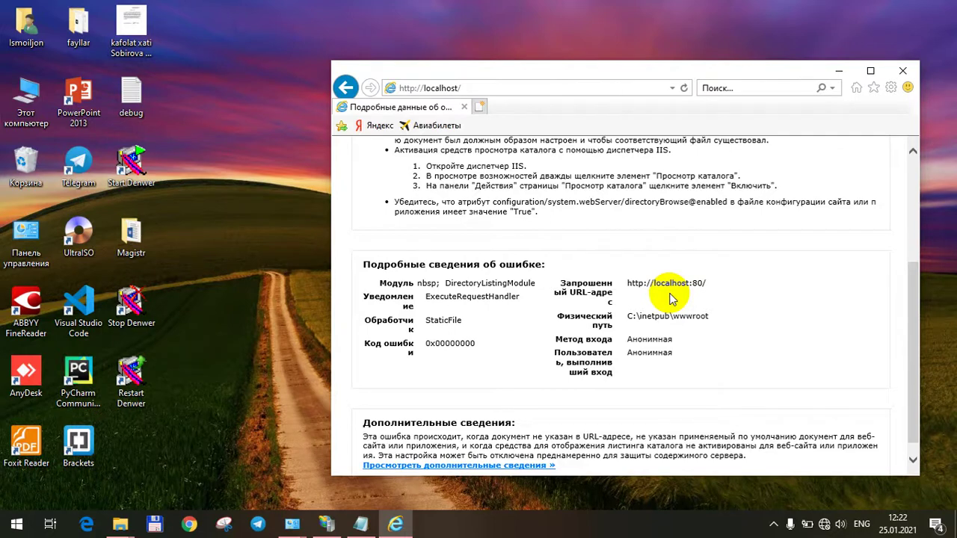
left_click(357, 525)
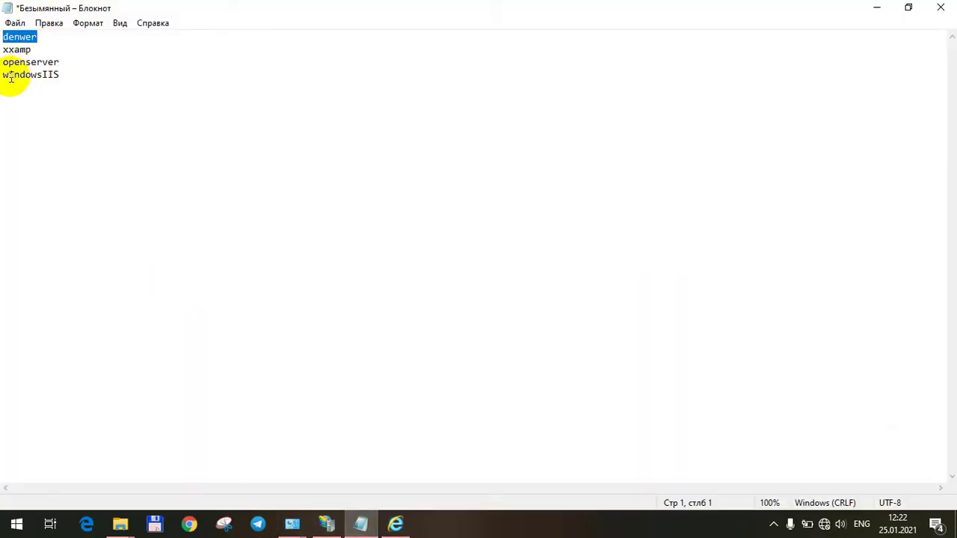
left_click_drag(3, 75, 64, 74)
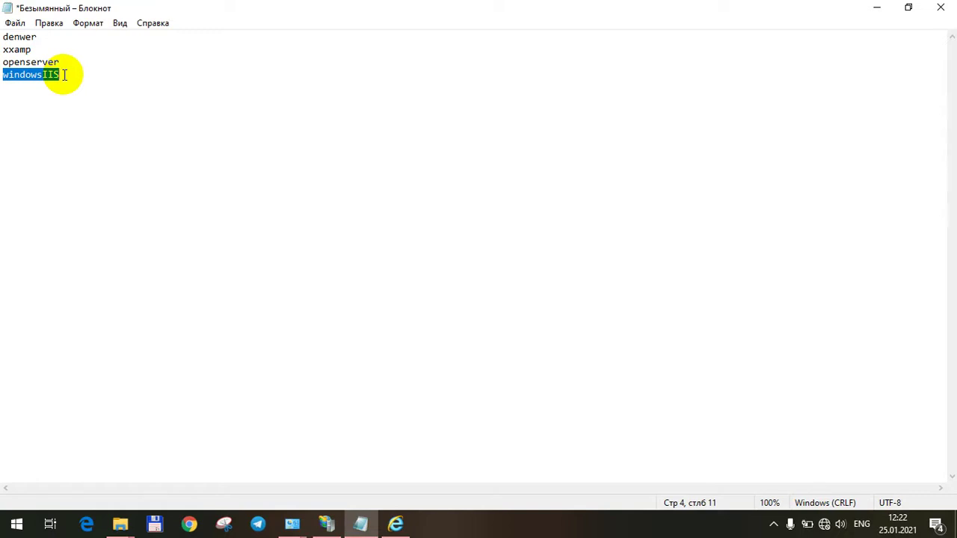
left_click(60, 75)
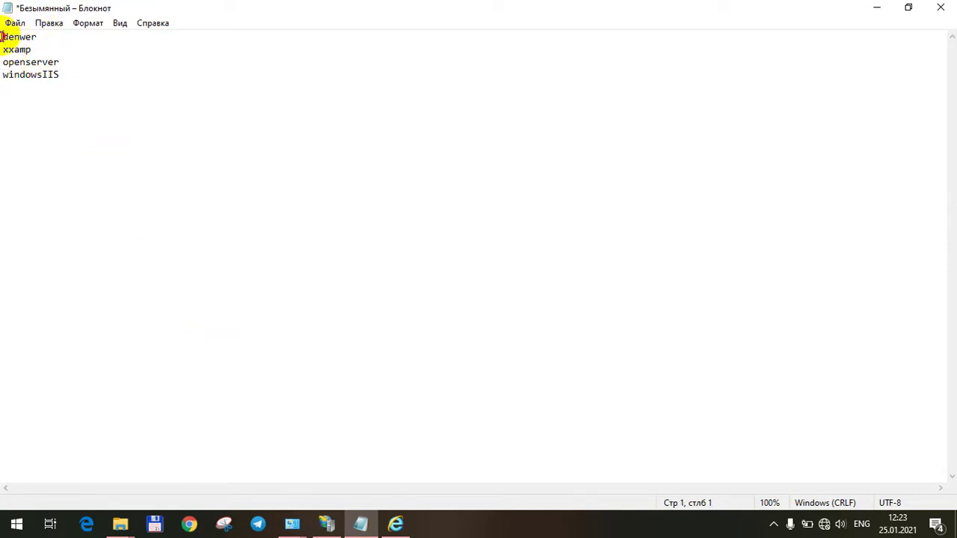
left_click_drag(2, 35, 37, 36)
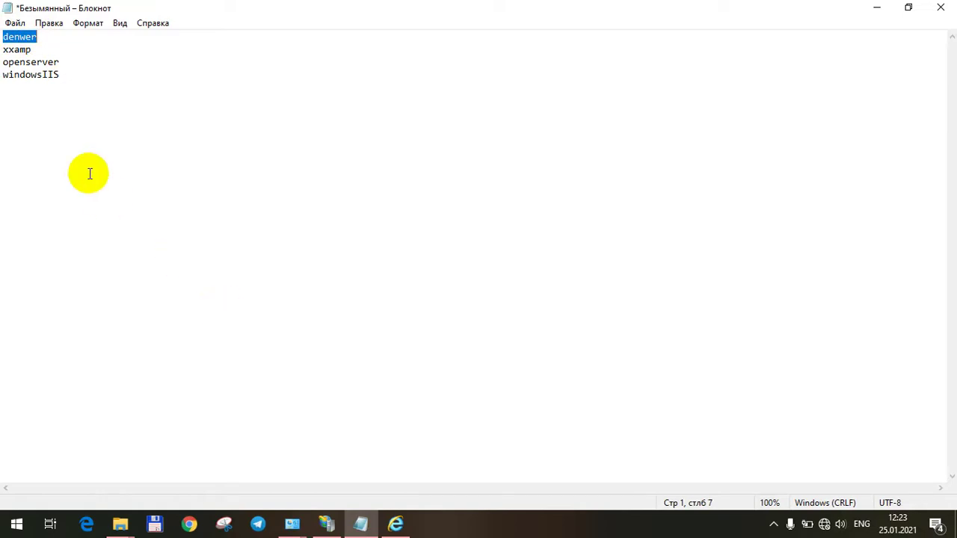
Step: Minimize the Notepad list and close the IIS Manager window that is already open
left_click(876, 7)
left_click(326, 523)
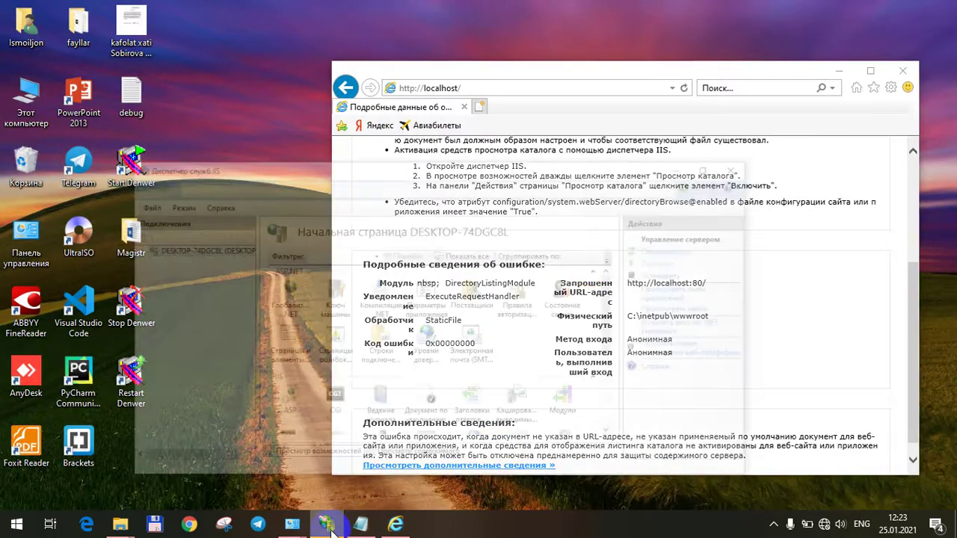
left_click(788, 101)
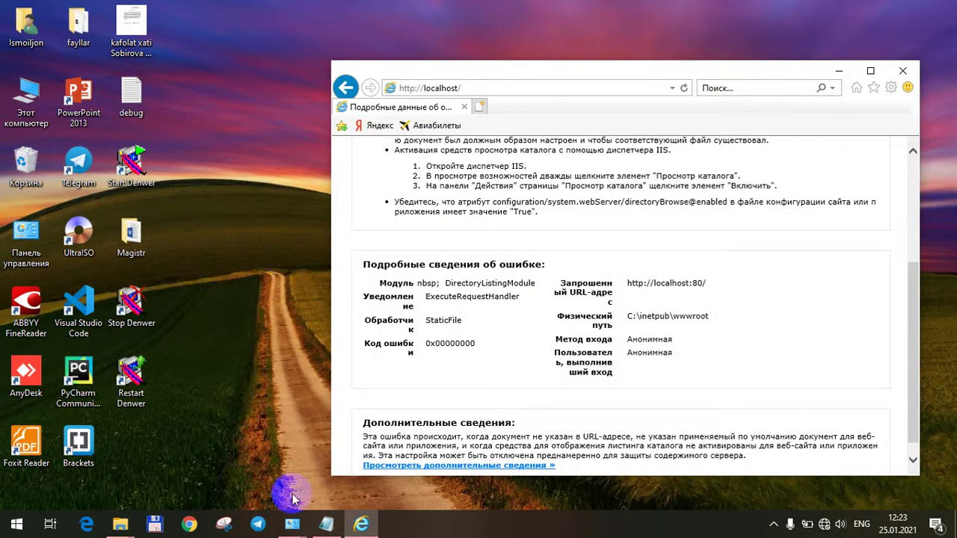
Step: Go to the Control Panel from the computer's system properties and display its items as large icons
mouse_move(289, 530)
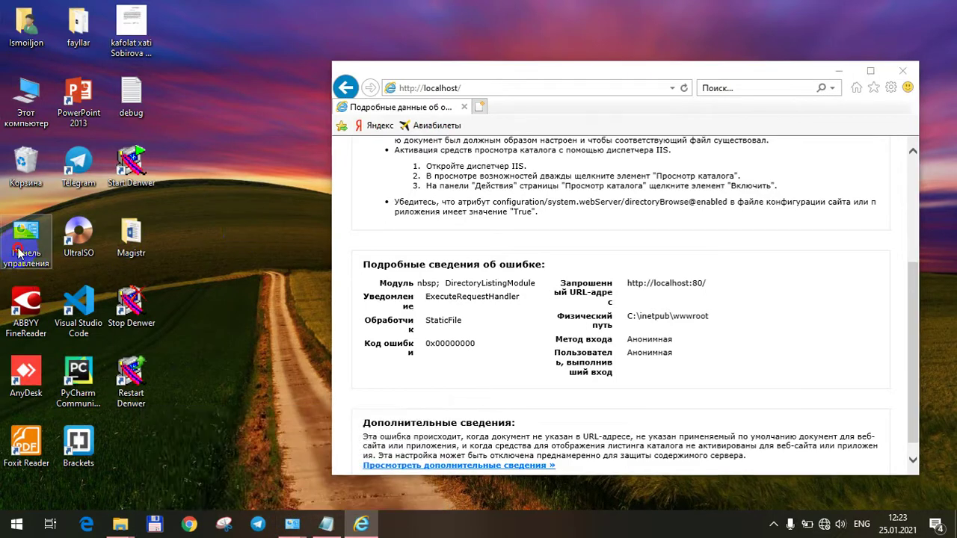
left_click(23, 243)
left_click(26, 114)
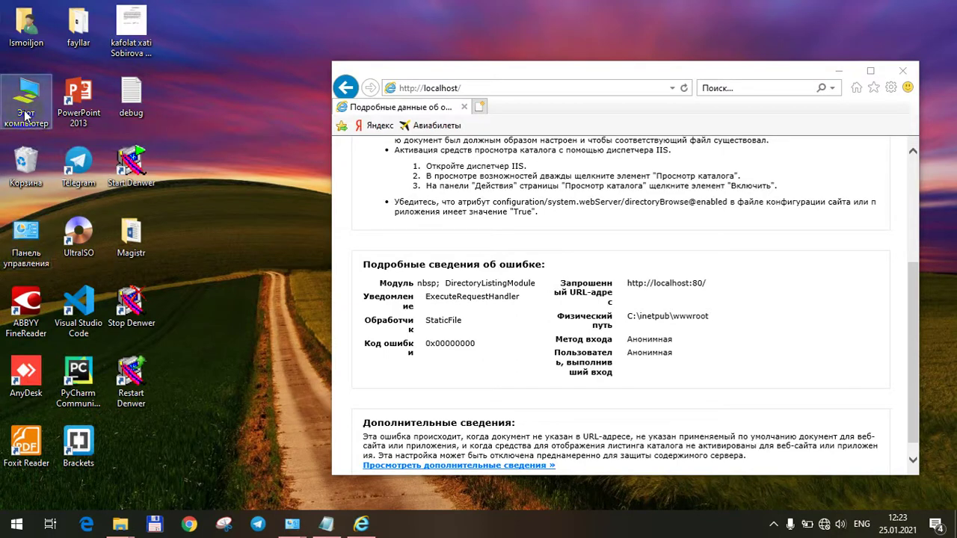
right_click(26, 115)
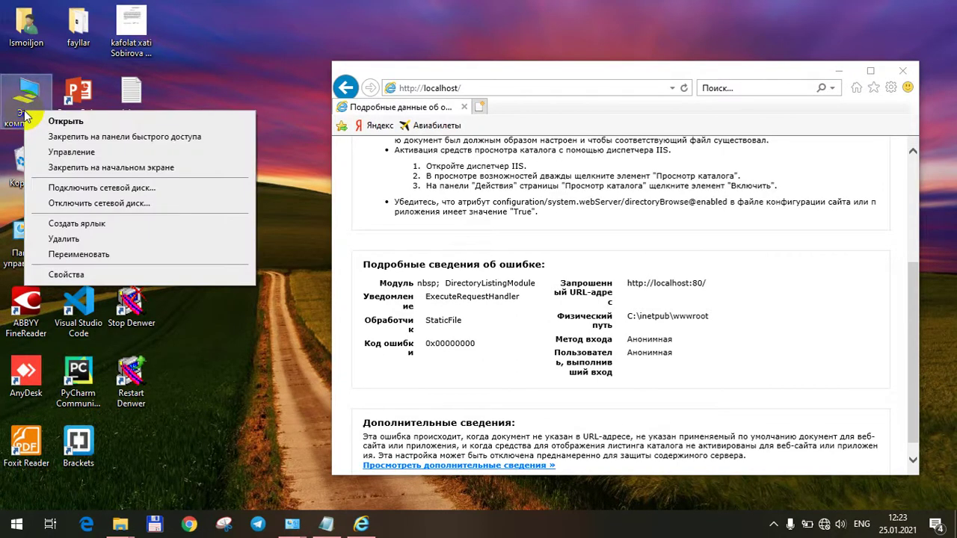
left_click(69, 276)
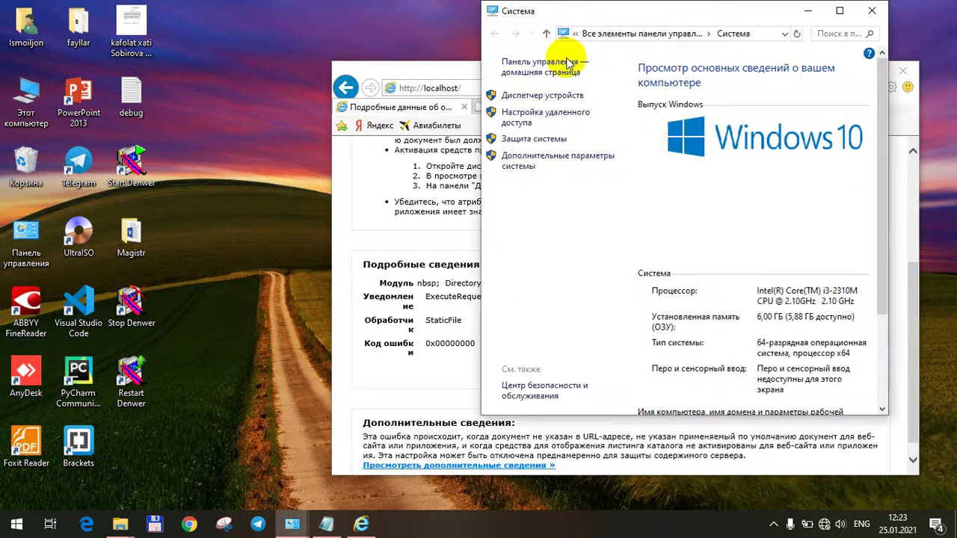
left_click(839, 11)
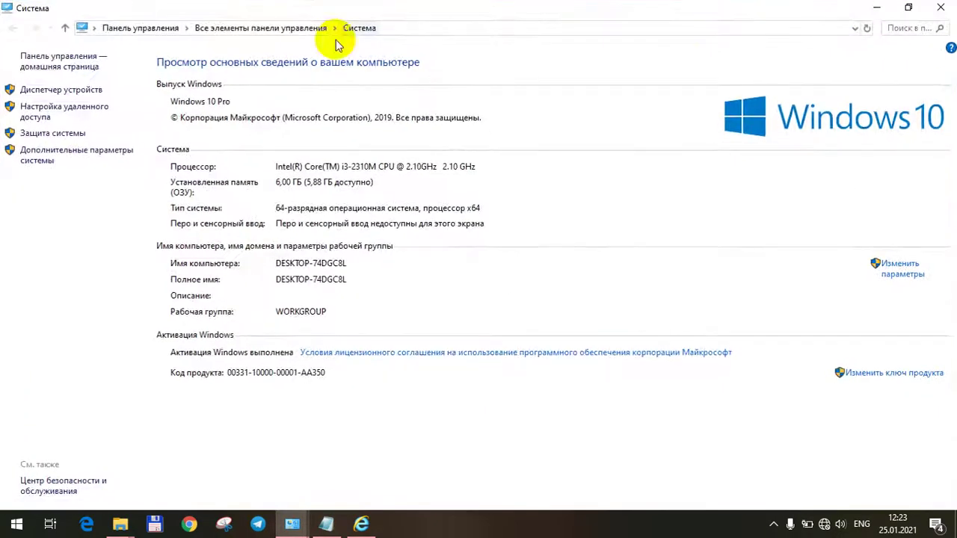
left_click(118, 29)
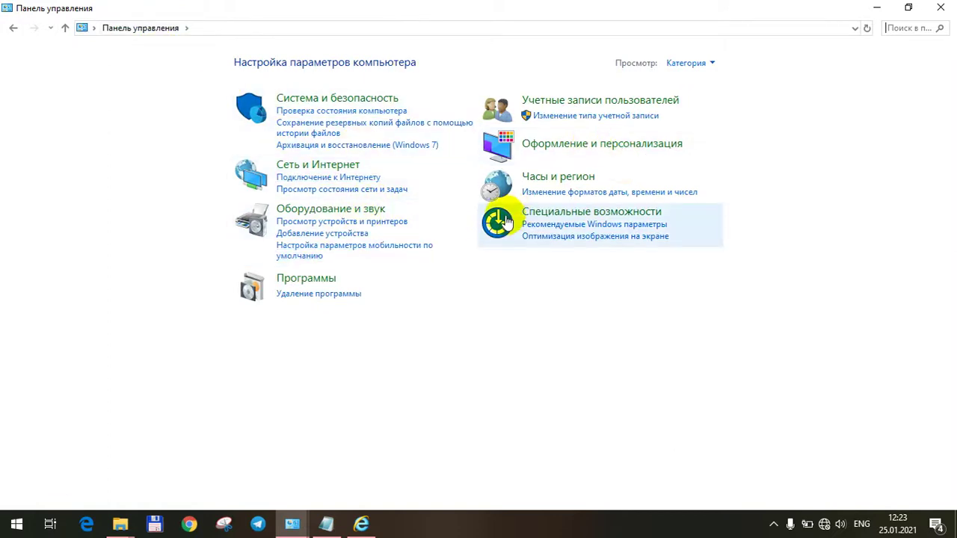
left_click(695, 64)
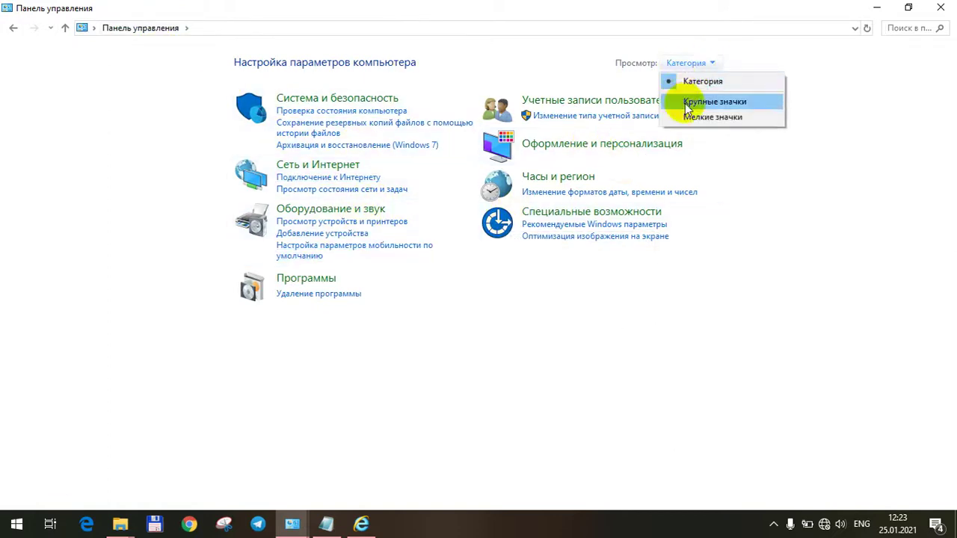
left_click(687, 102)
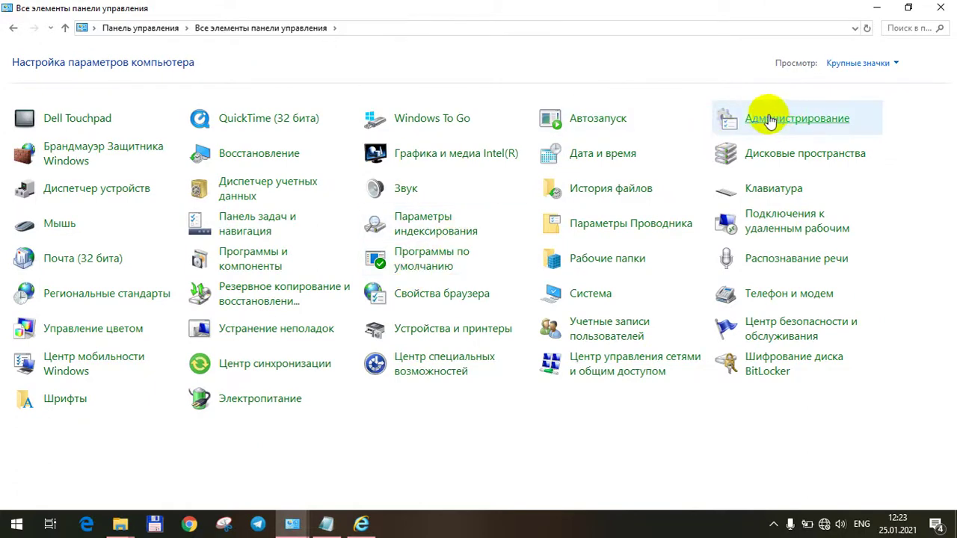
Step: Open IIS Manager (Диспетчер служб IIS) from Администрирование and stop the server
left_click(766, 119)
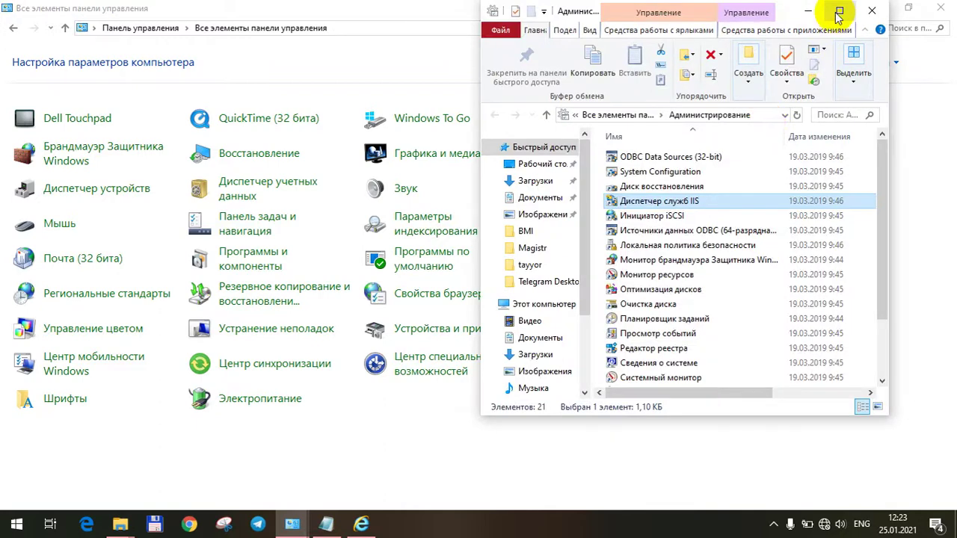
left_click(839, 15)
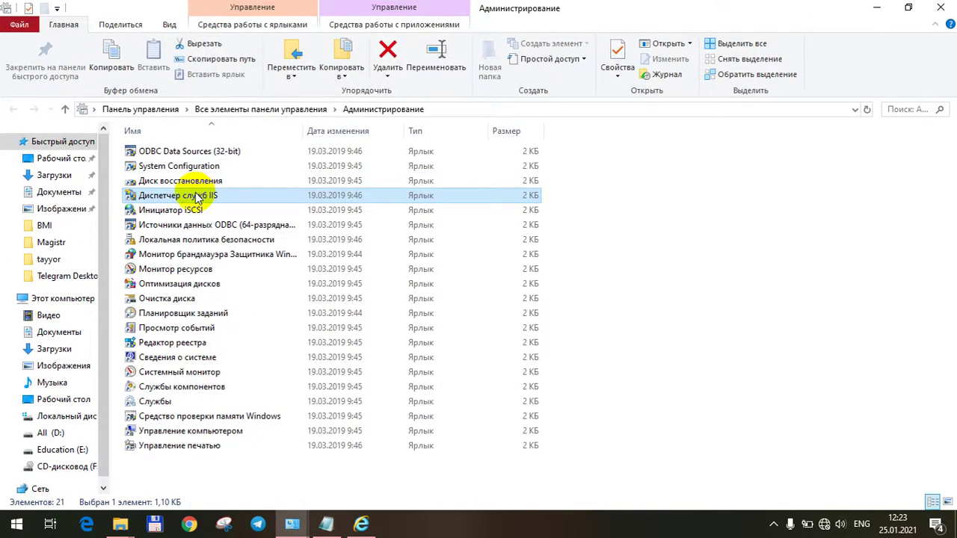
double_click(141, 195)
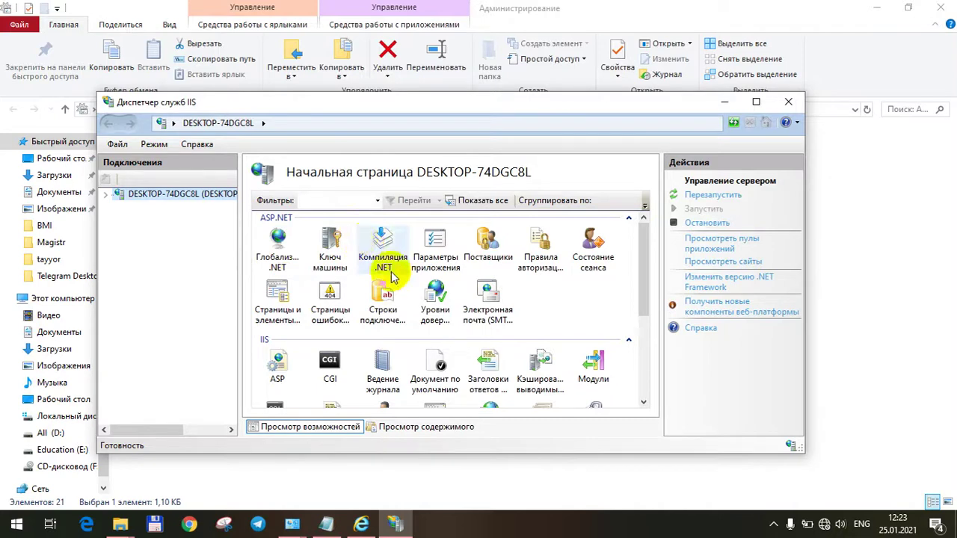
left_click(712, 224)
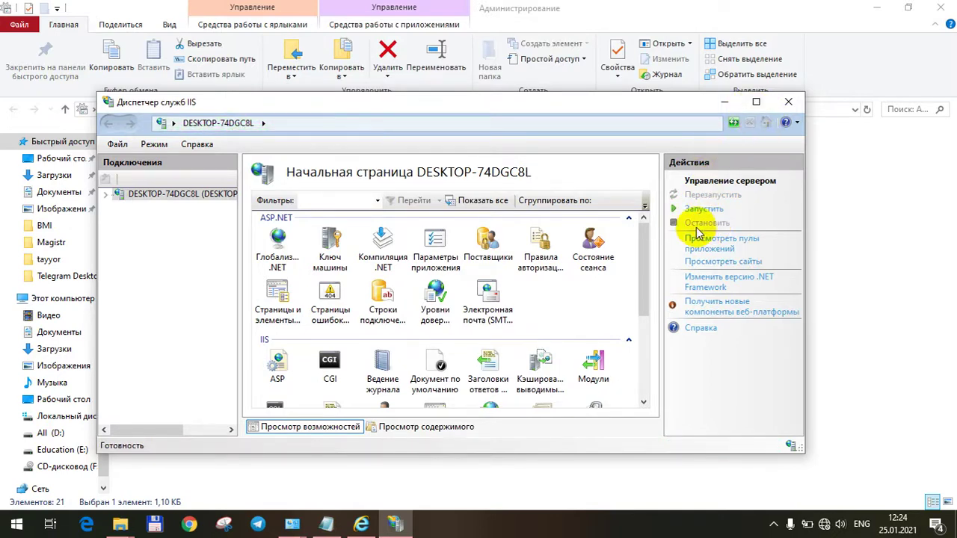
Step: Minimize the IIS Manager, Администрирование and Control Panel windows and launch Start Denwer from the desktop
left_click(724, 102)
left_click(876, 10)
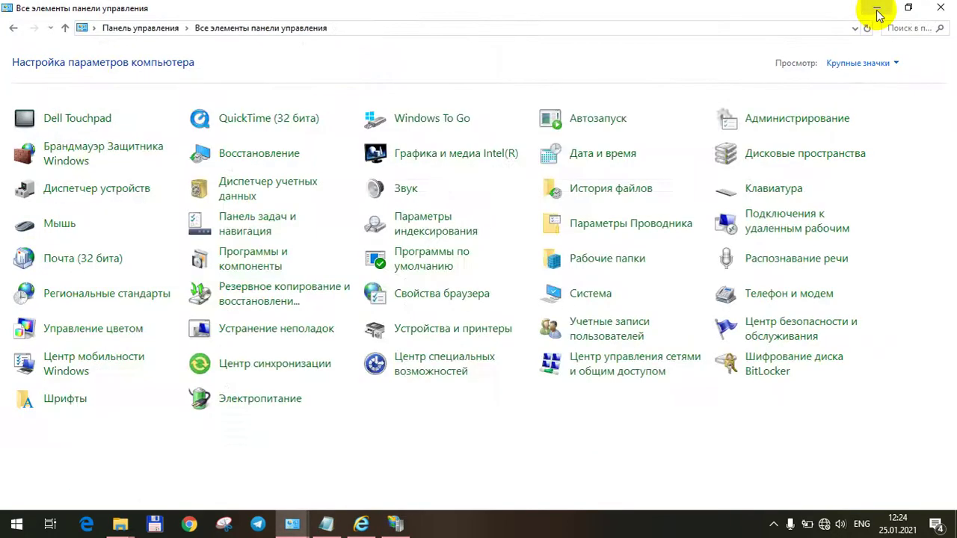
left_click(876, 11)
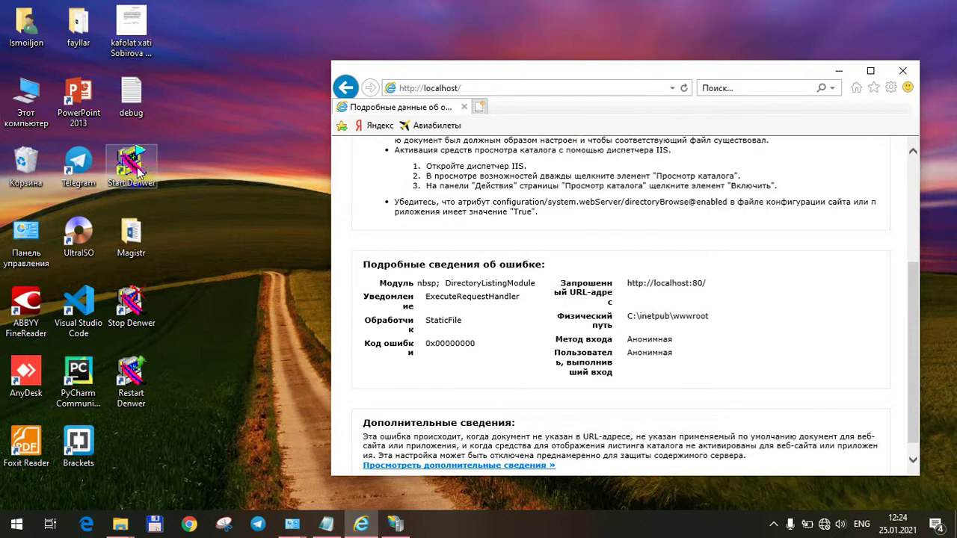
double_click(126, 171)
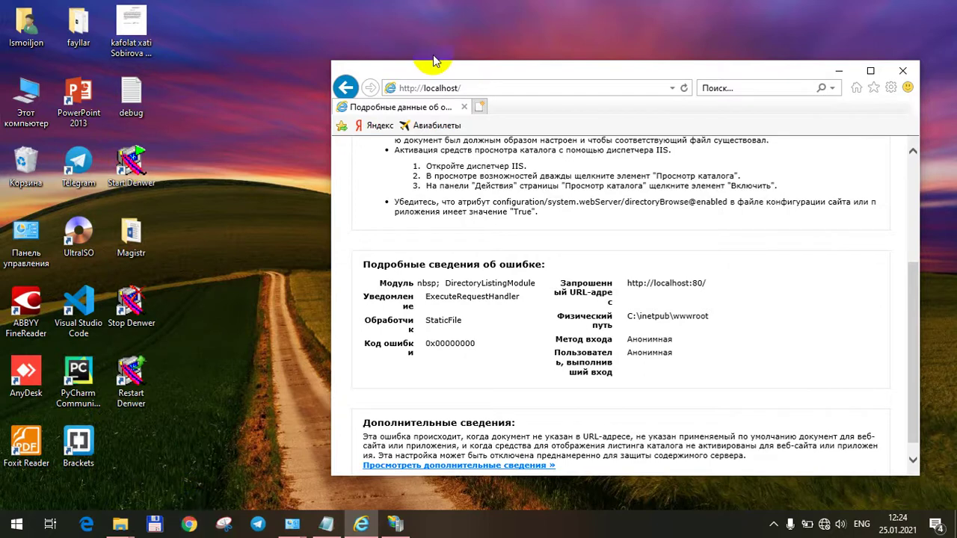
Step: Load localhost/denwer/ in Internet Explorer and maximize the browser window
left_click(489, 88)
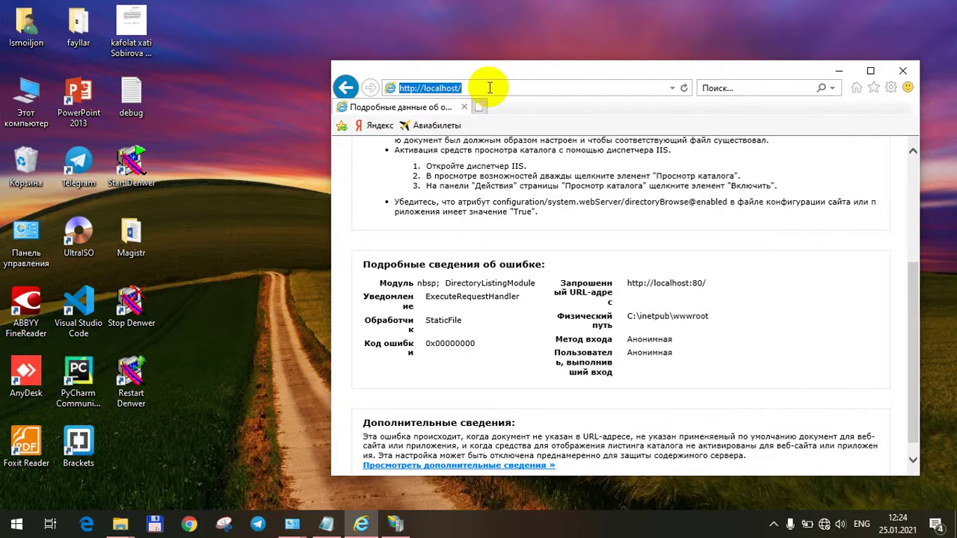
left_click(490, 87)
type("denwer/")
key("Return")
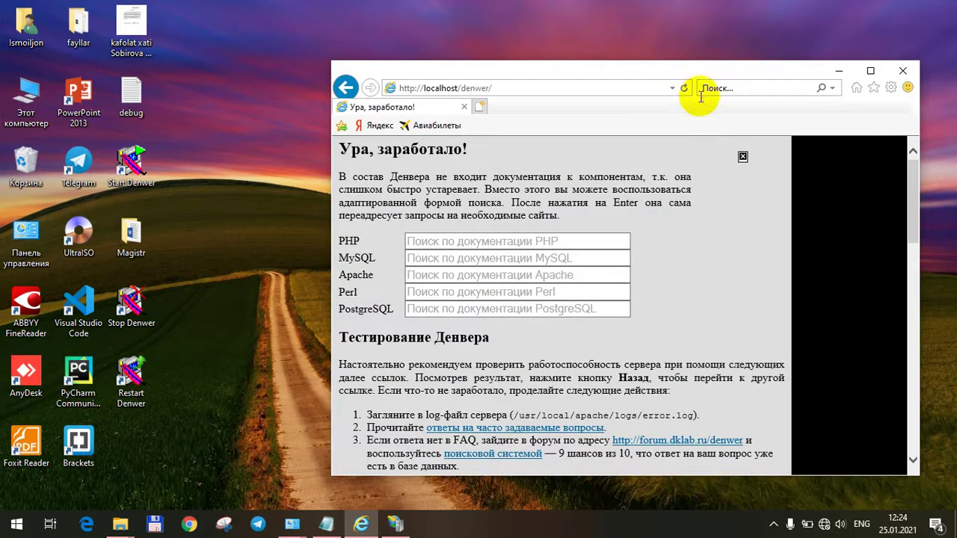
left_click(870, 70)
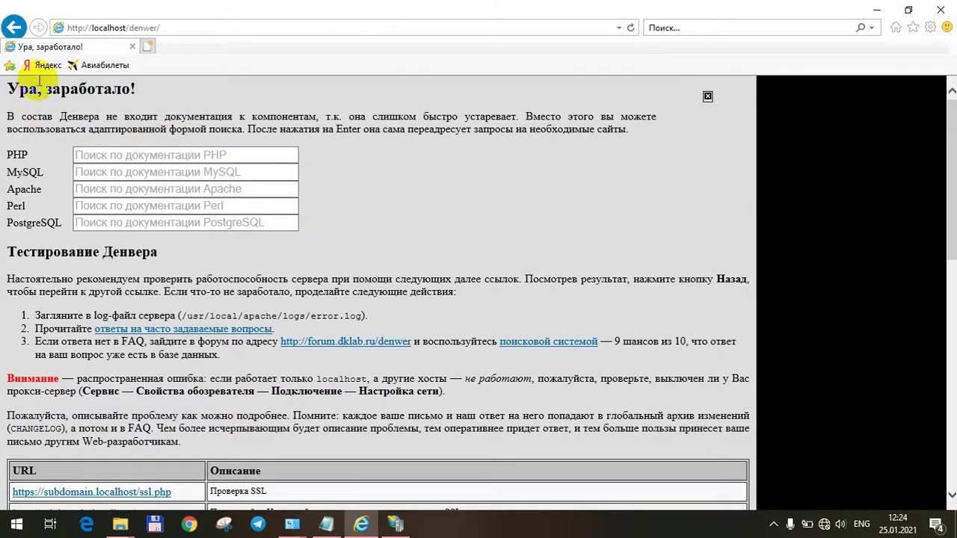
Step: Check the test1.ru link in the Denwer test table, highlight its page text, and return to the Denwer page
left_click(98, 209)
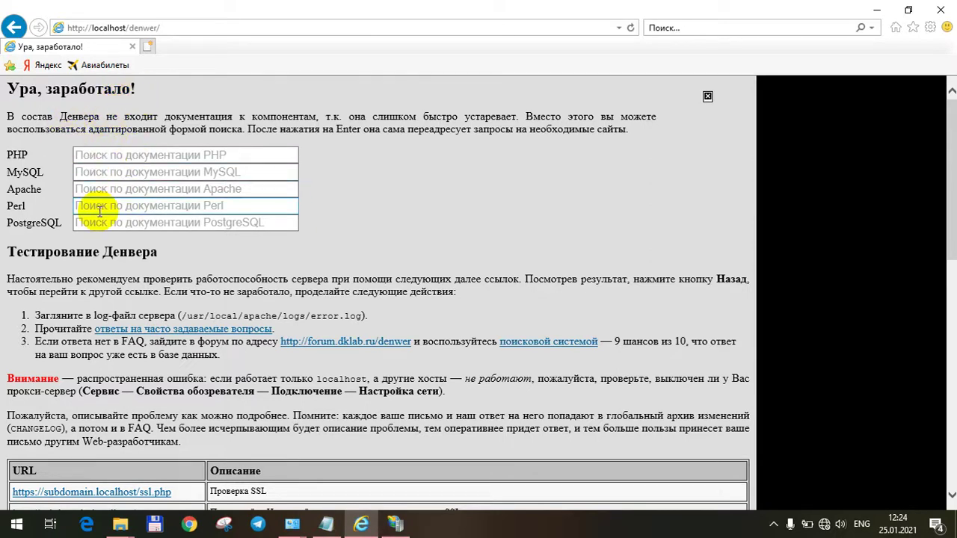
left_click_drag(951, 169, 953, 265)
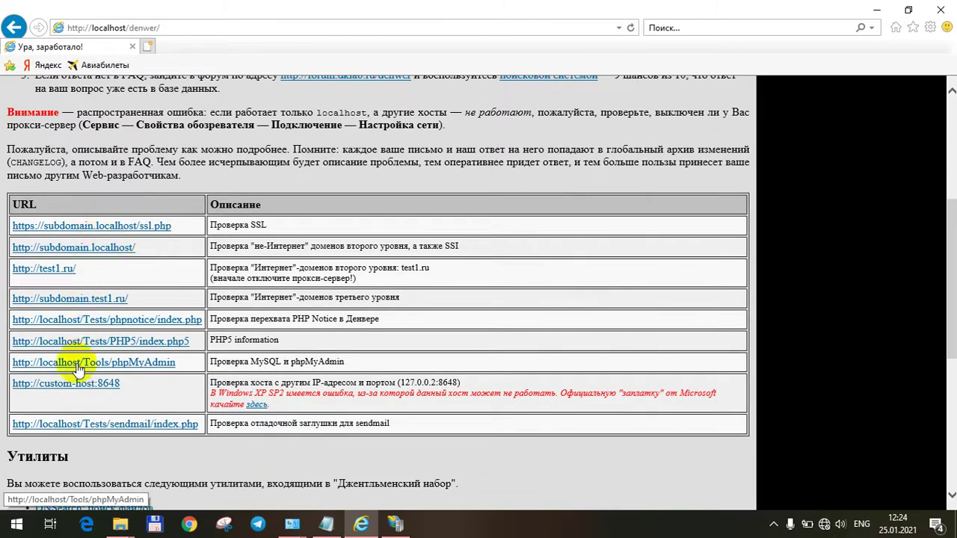
left_click(68, 268)
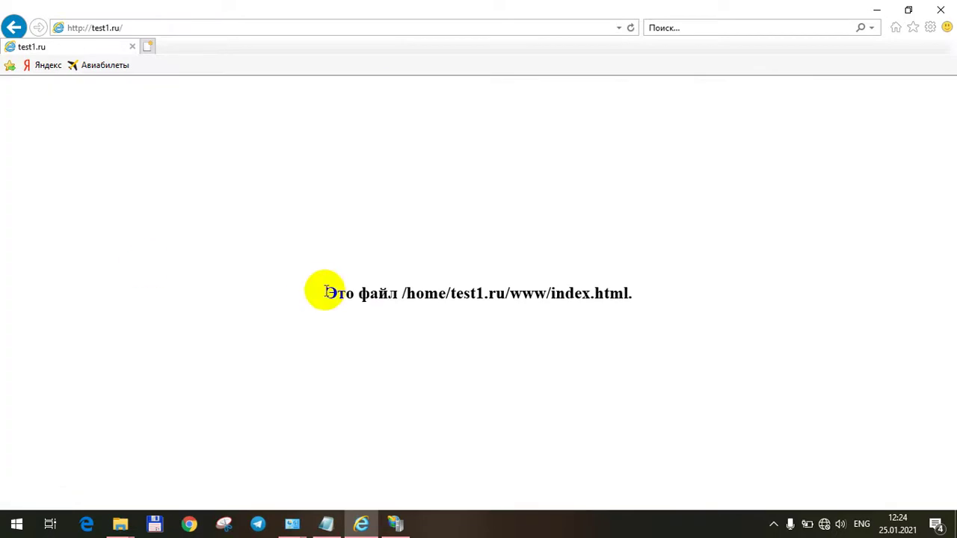
left_click_drag(327, 291, 654, 297)
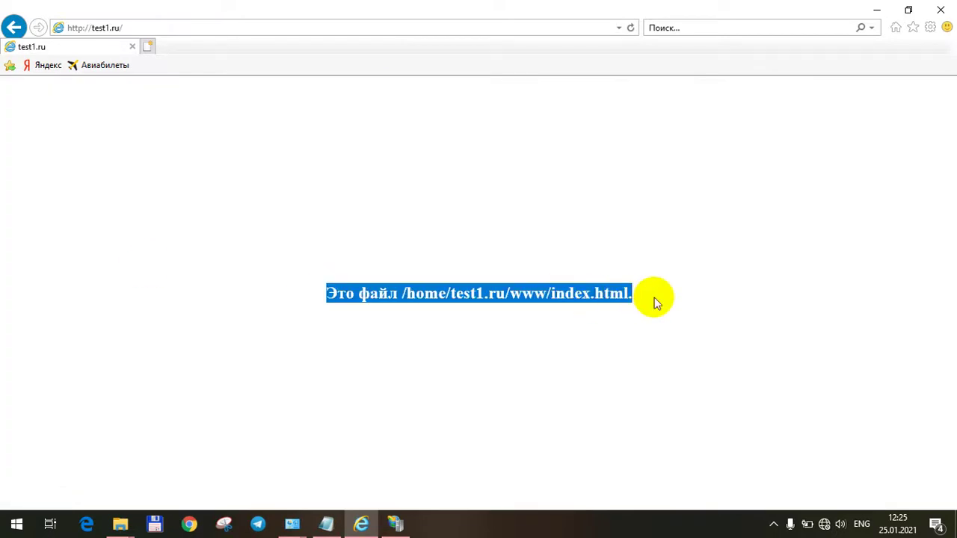
left_click(14, 24)
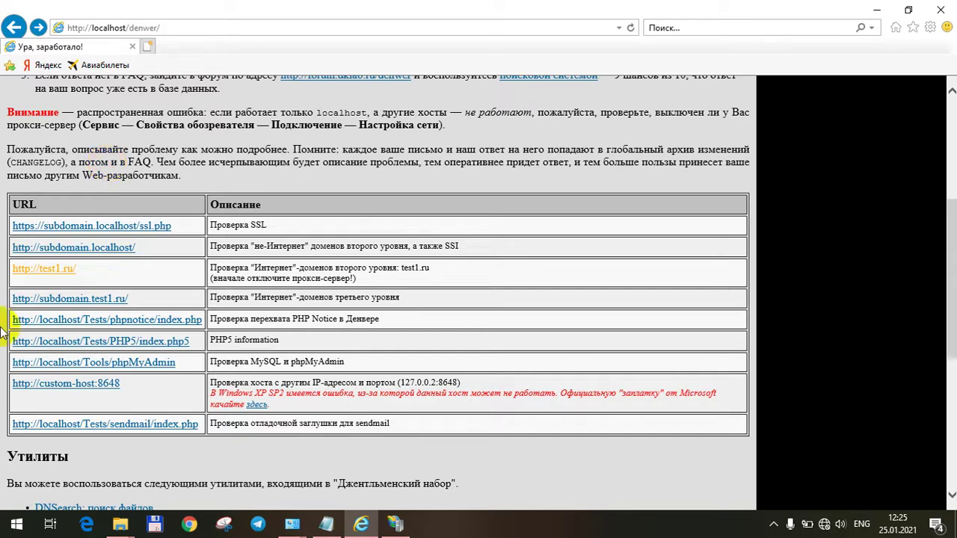
Step: Switch to the server dasturi File Explorer window, go to Этот компьютер and show its drives in the content view
left_click(120, 526)
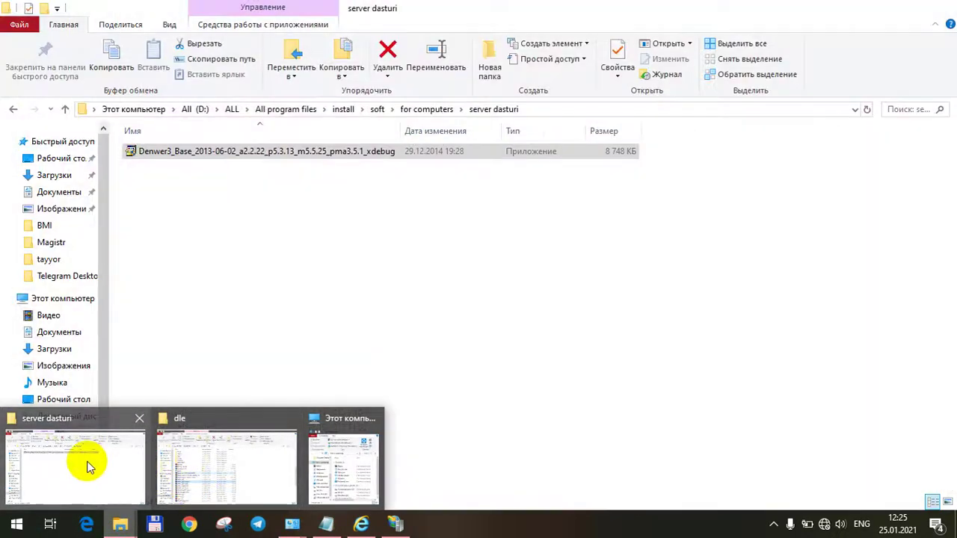
left_click(86, 466)
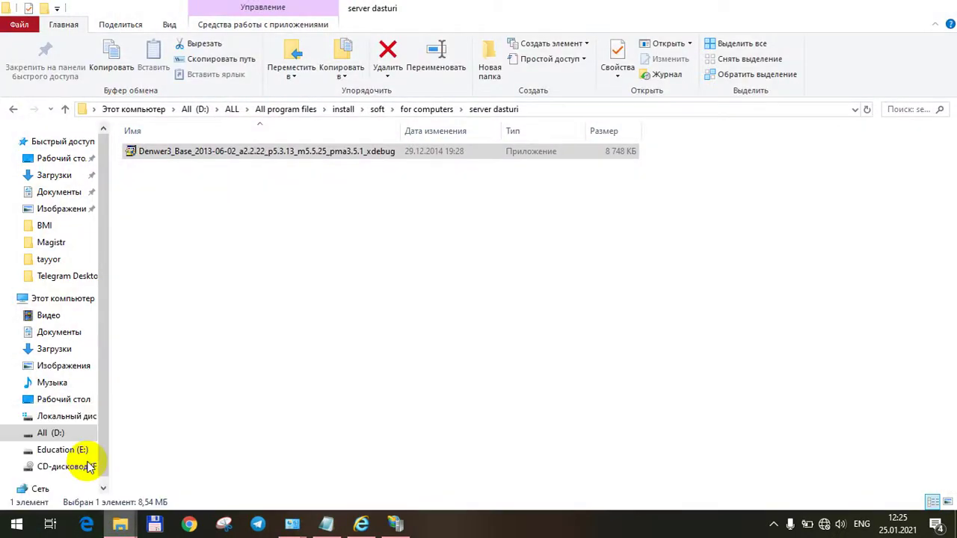
left_click(75, 302)
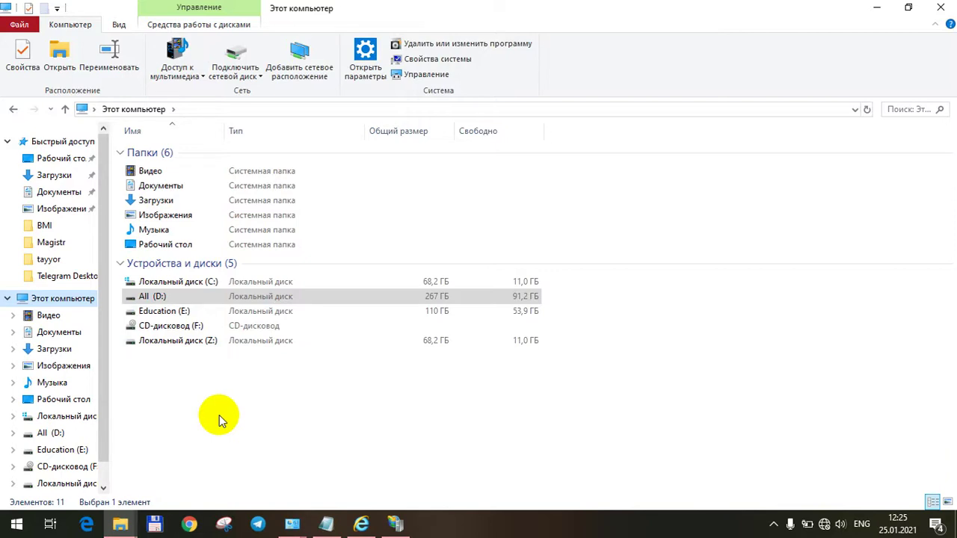
key("ctrl+shift+8")
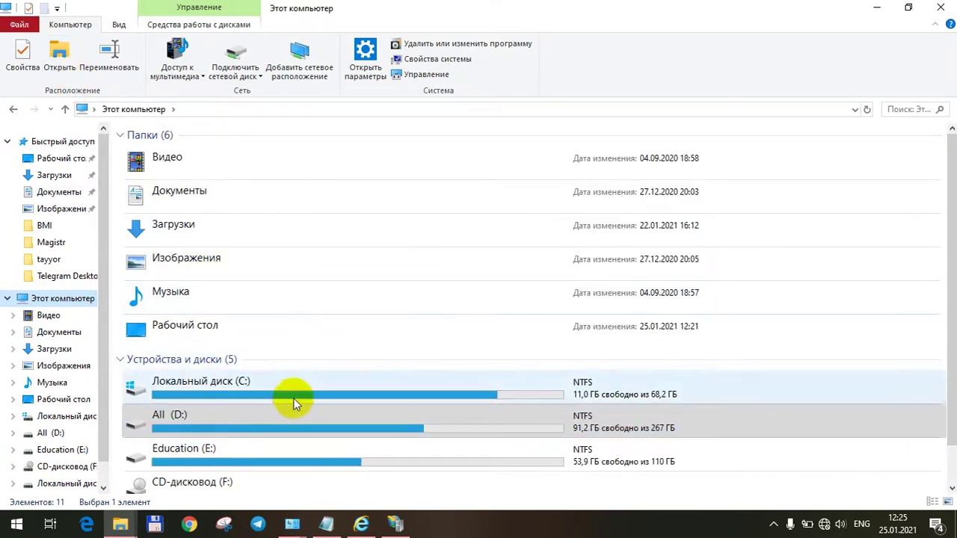
Step: Compare the C: and Z: drives, look at the contents of the Z: drive, and go back to Этот компьютер
scroll(950, 254, "down", 2)
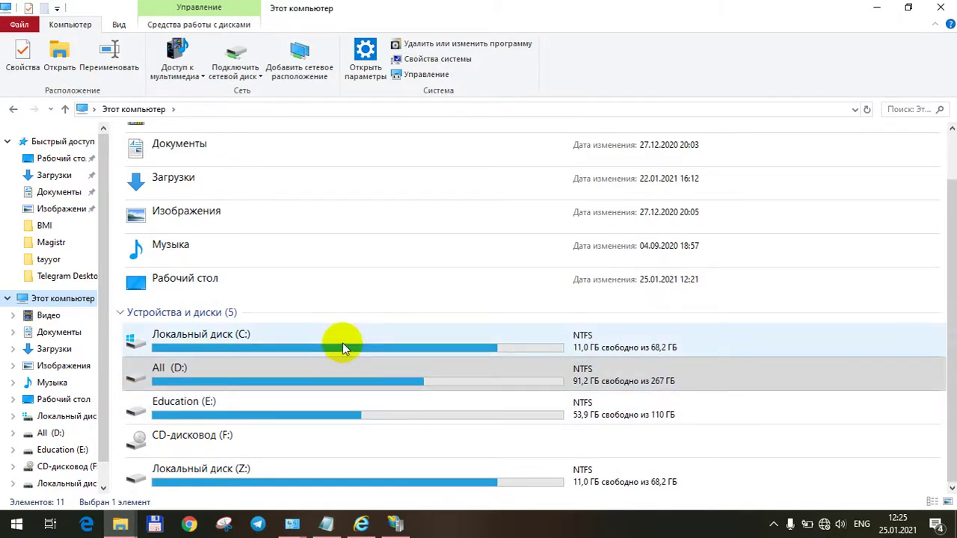
left_click(342, 345)
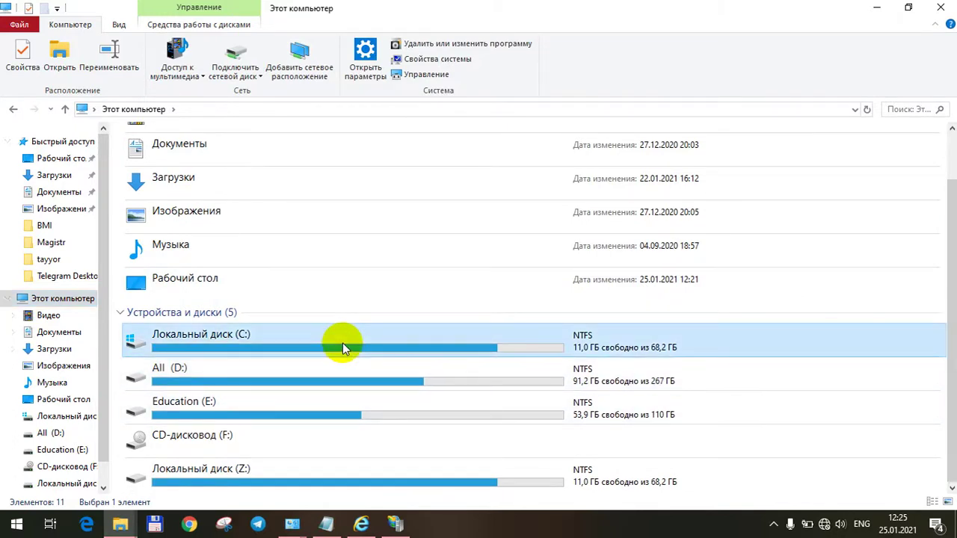
left_click(247, 470)
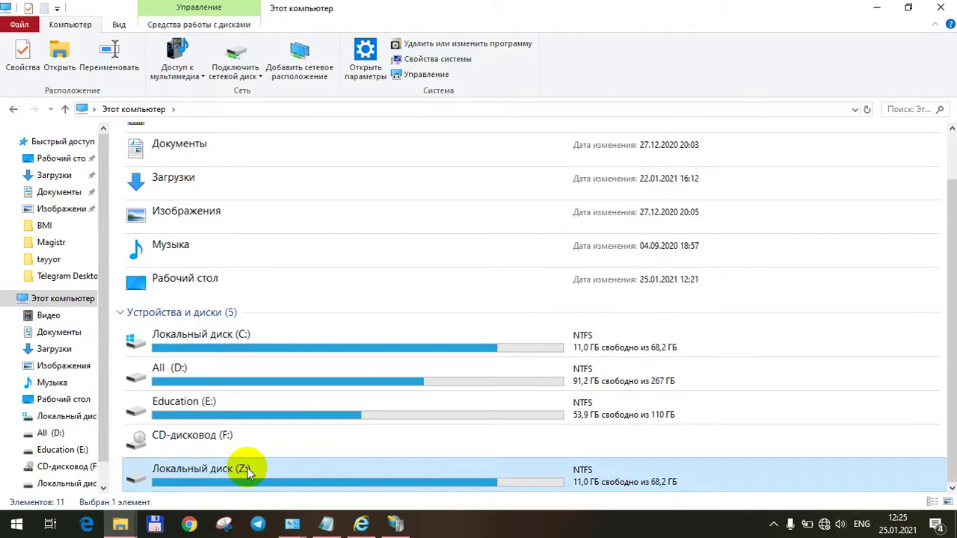
left_click(551, 351)
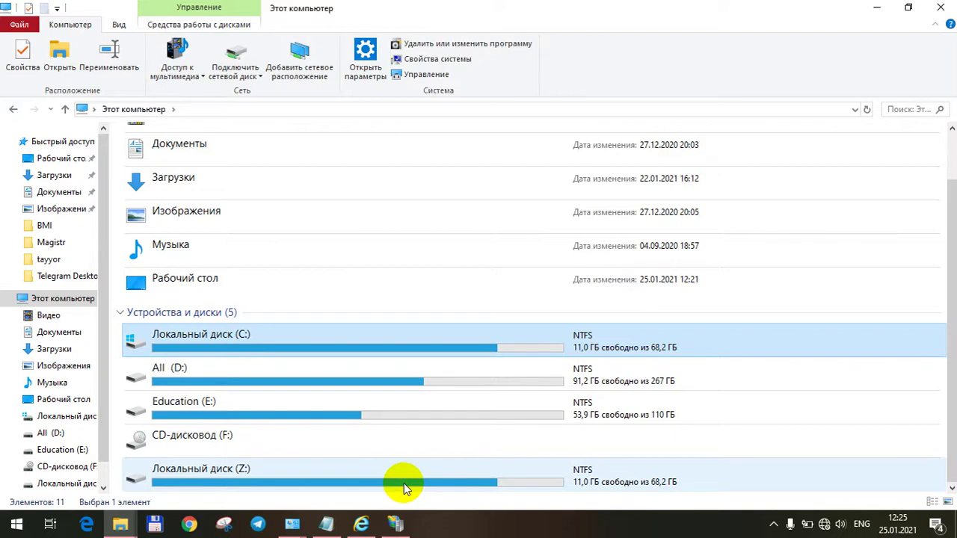
left_click(359, 482)
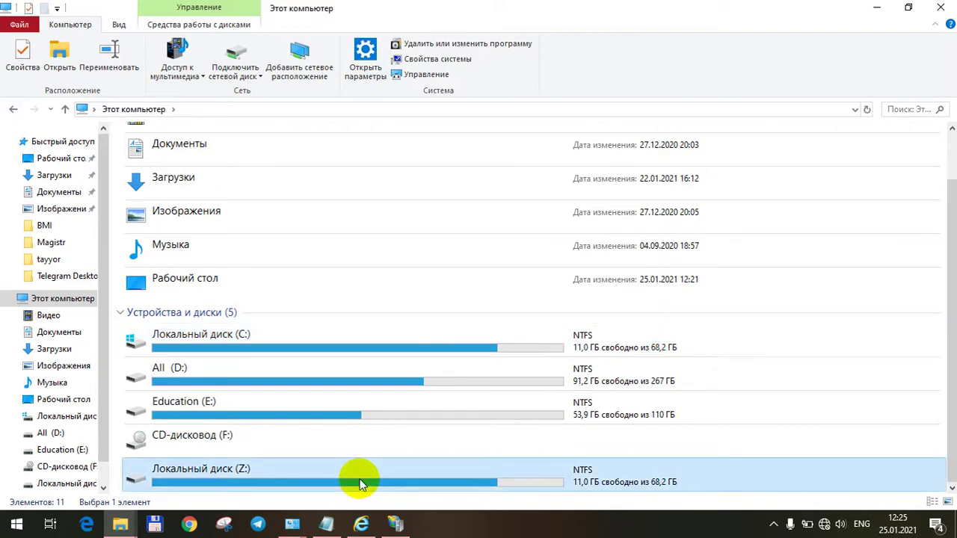
double_click(303, 474)
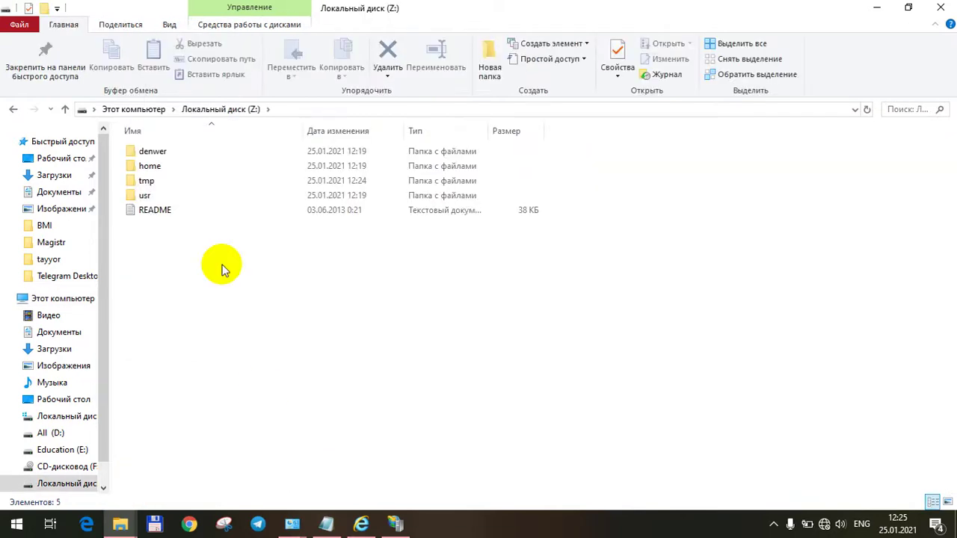
key("BackSpace")
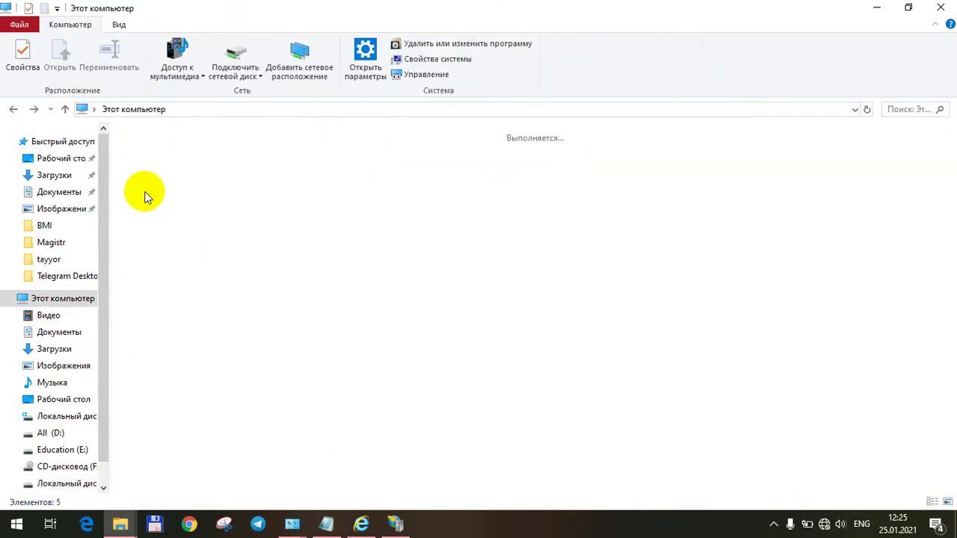
Step: Look at the contents of the WebServers folder on the C: drive and return to Этот компьютер
double_click(221, 340)
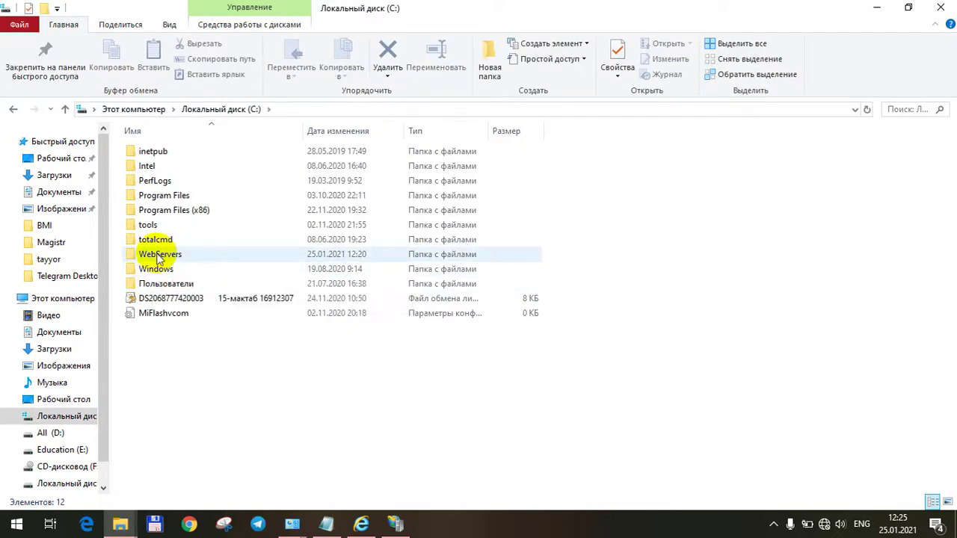
left_click(154, 257)
double_click(153, 257)
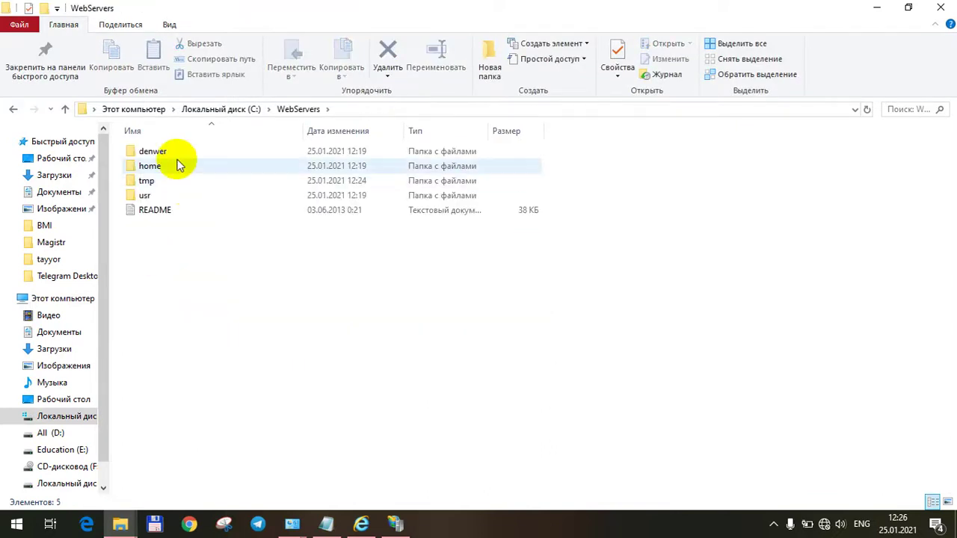
left_click(158, 110)
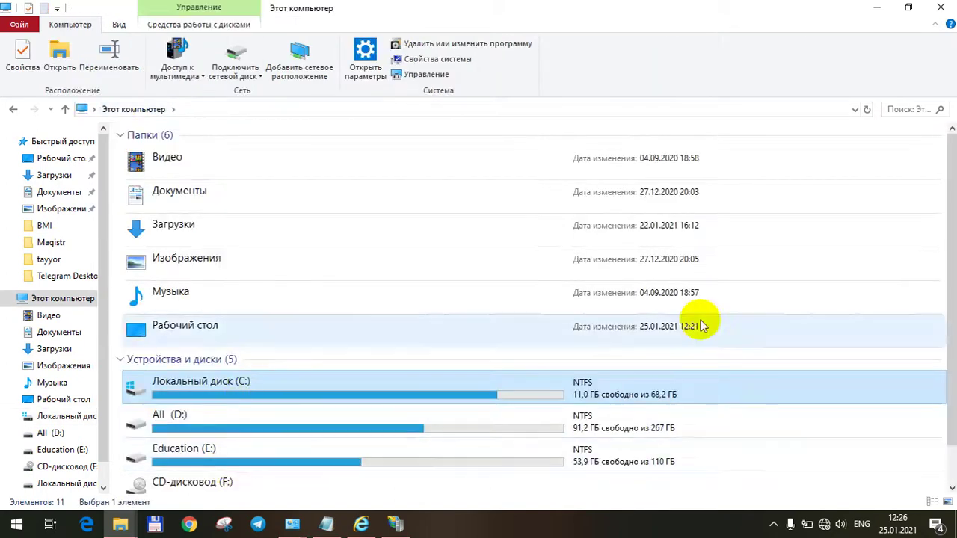
Step: Open the home folder on the Z: drive
left_click(951, 453)
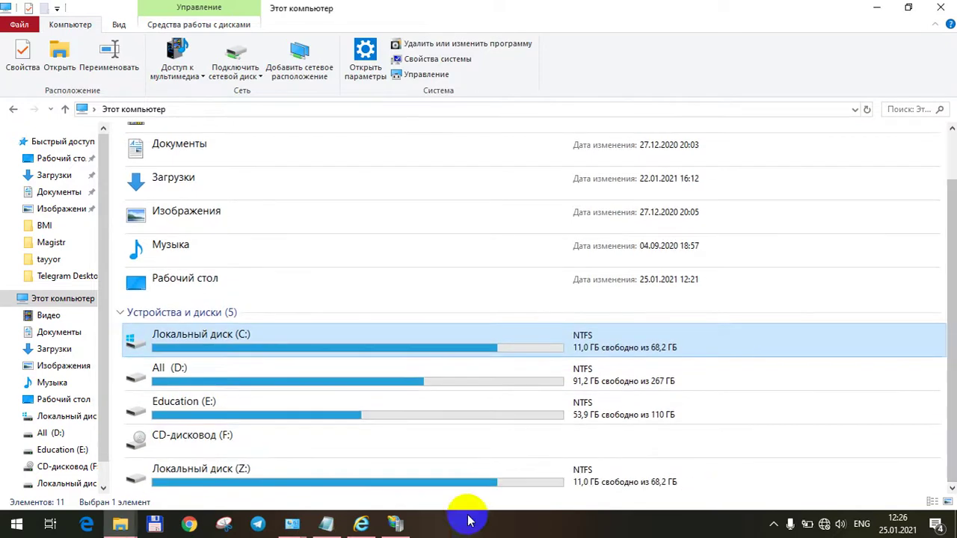
left_click(411, 486)
double_click(411, 486)
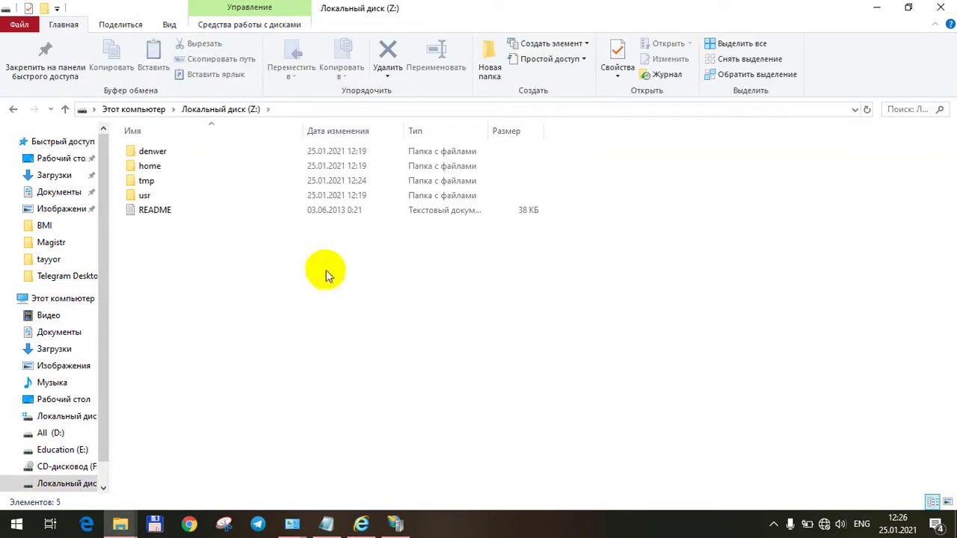
key("Down")
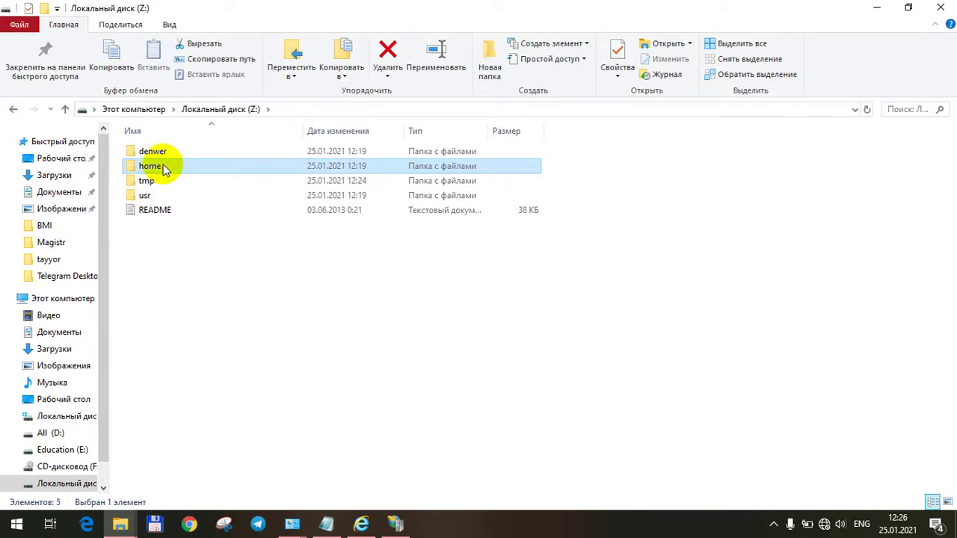
double_click(153, 166)
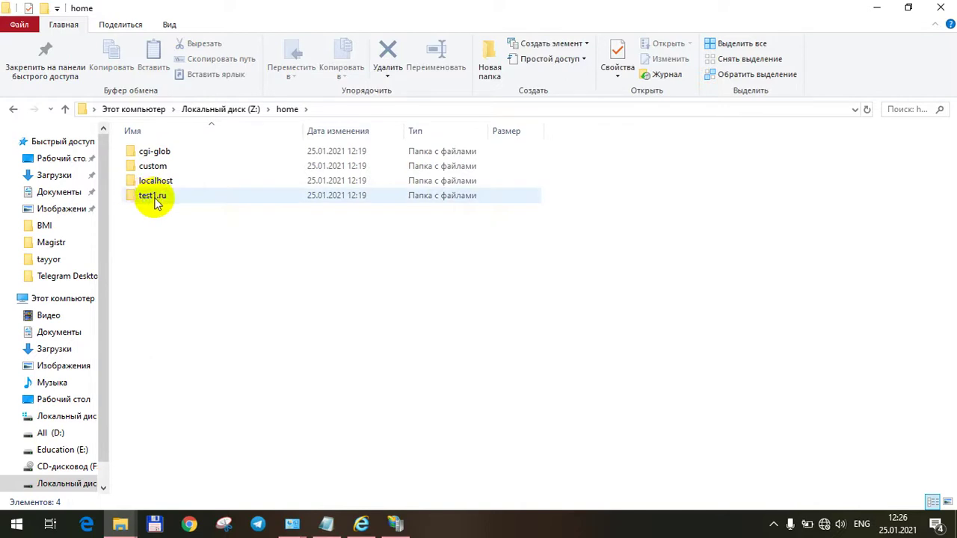
Step: Create a new folder named maktabim.uz in the home folder
right_click(169, 247)
mouse_move(413, 433)
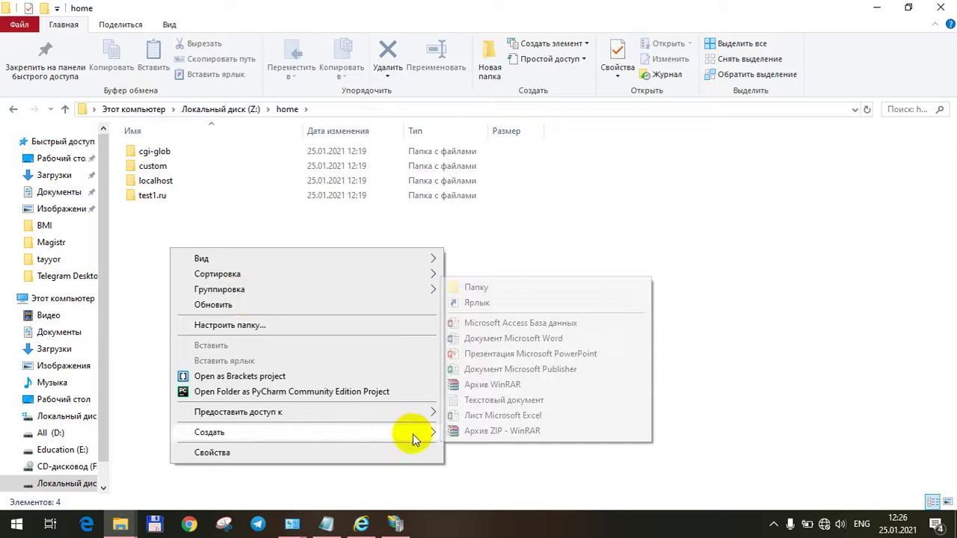
left_click(466, 290)
type("ma")
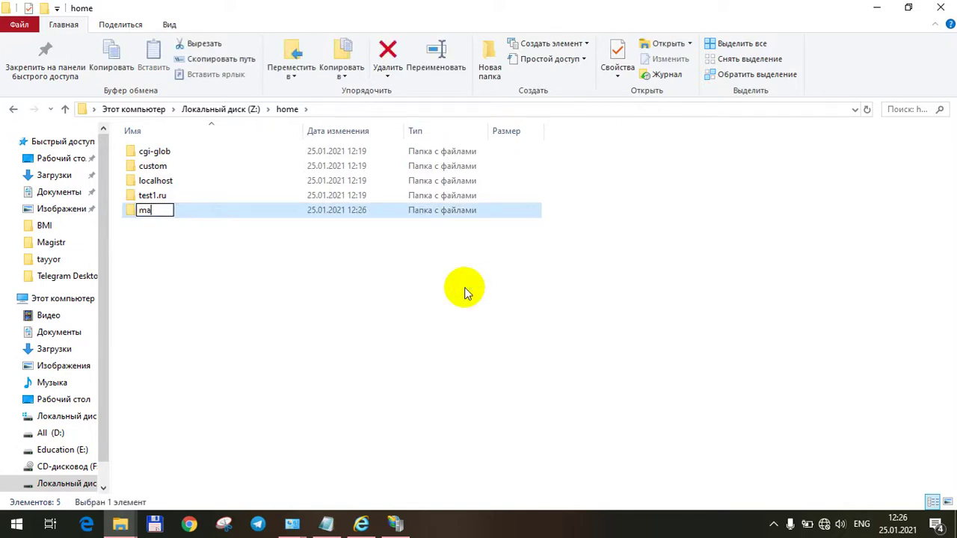
type("ktabim.uz")
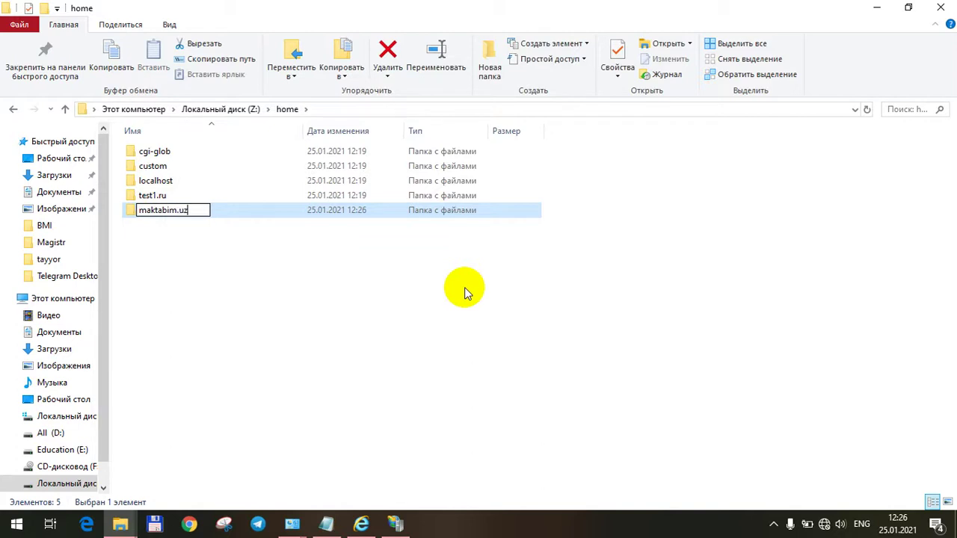
key("Return")
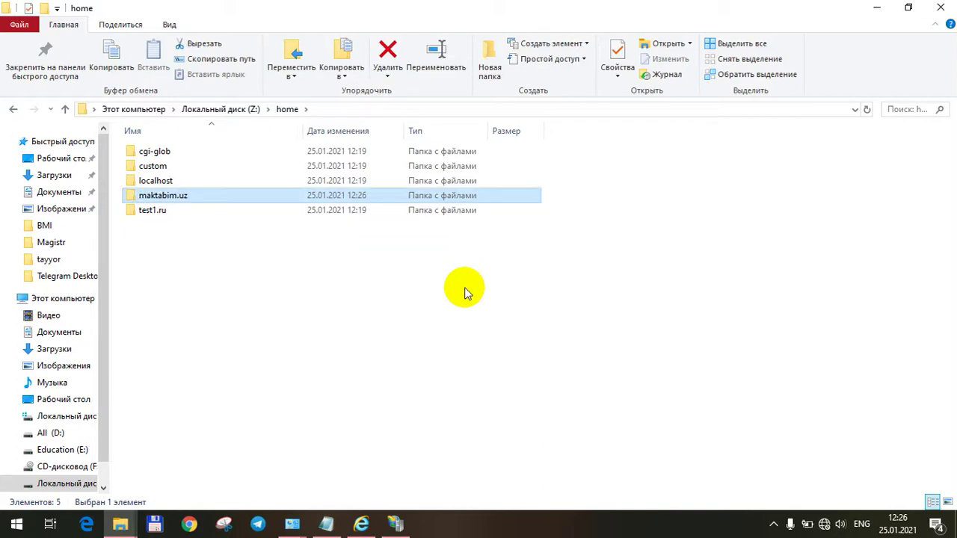
Step: Create a folder named www inside the maktabim.uz folder and open it
double_click(299, 197)
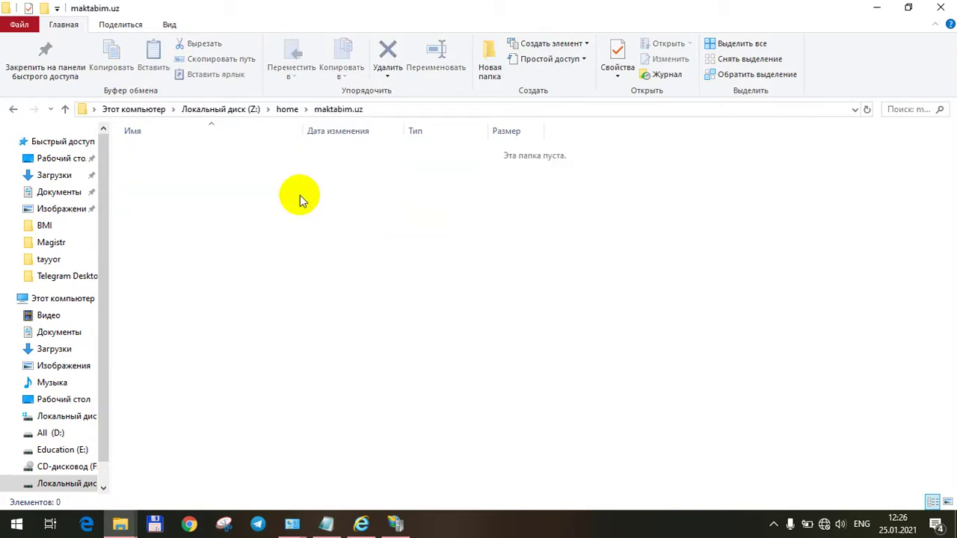
right_click(208, 204)
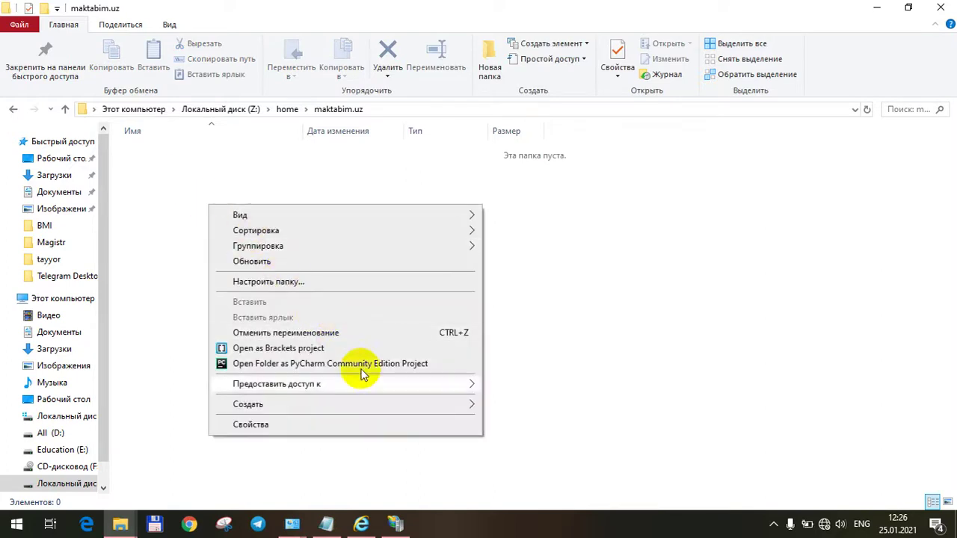
mouse_move(454, 403)
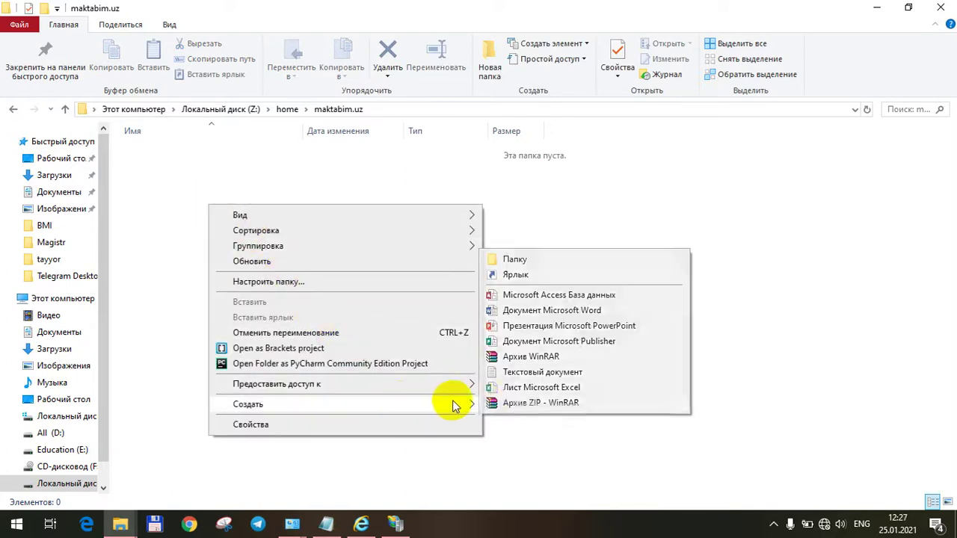
left_click(516, 261)
type("www")
key("Return")
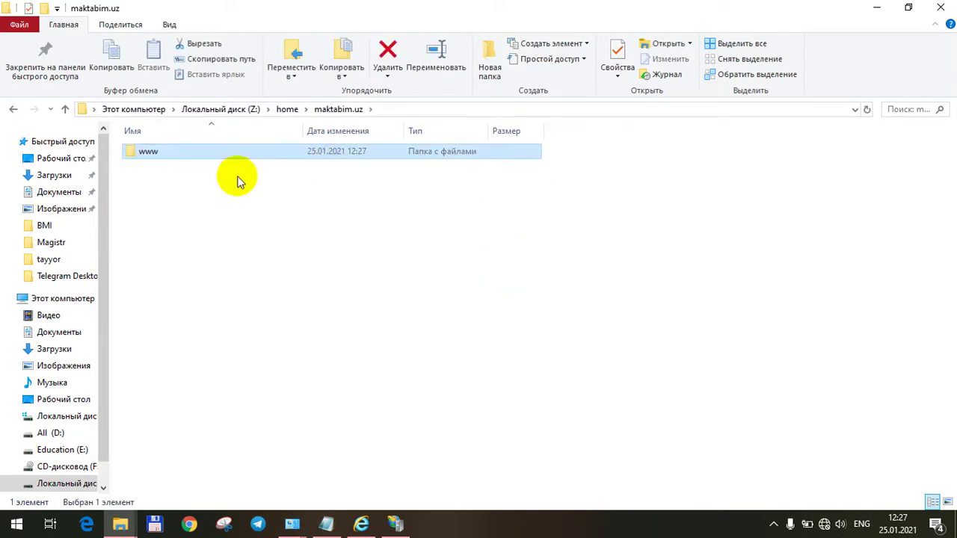
double_click(199, 157)
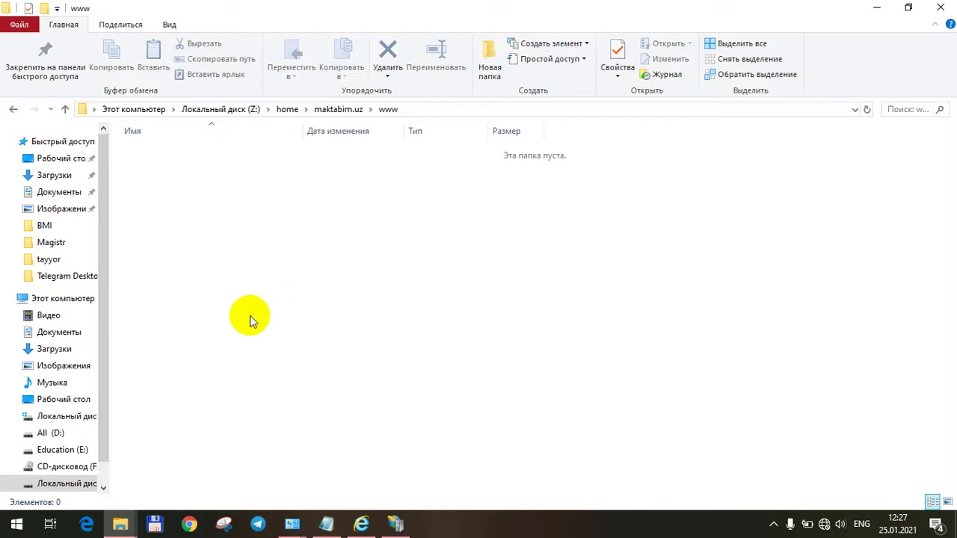
Step: Show the desktop and launch Restart Denwer
left_click(508, 342)
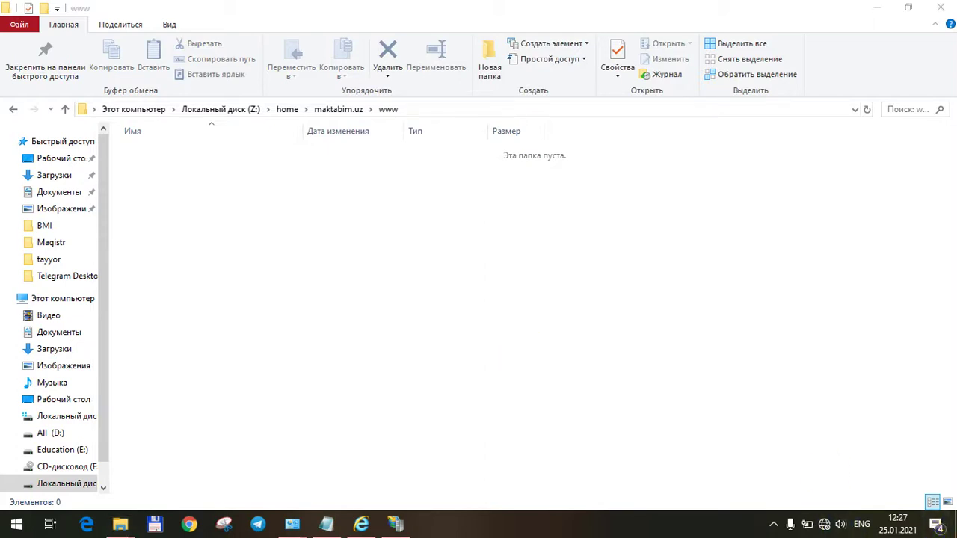
left_click(954, 524)
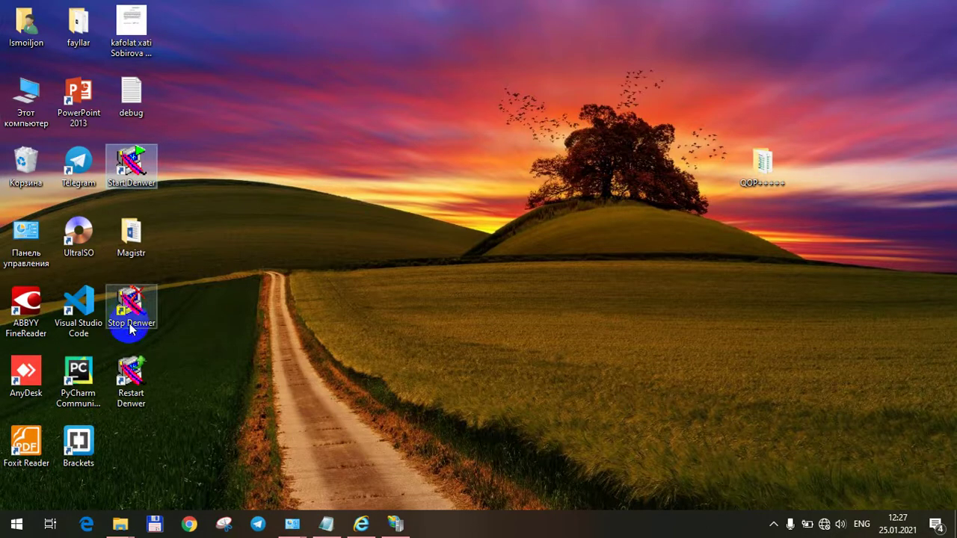
double_click(128, 381)
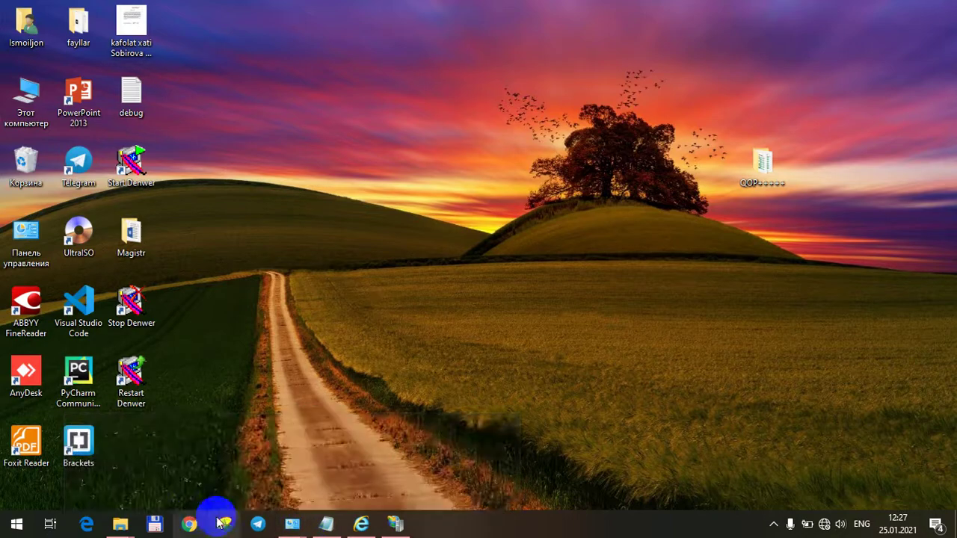
Step: Switch to Google Chrome and load maktabim.uz
left_click(190, 523)
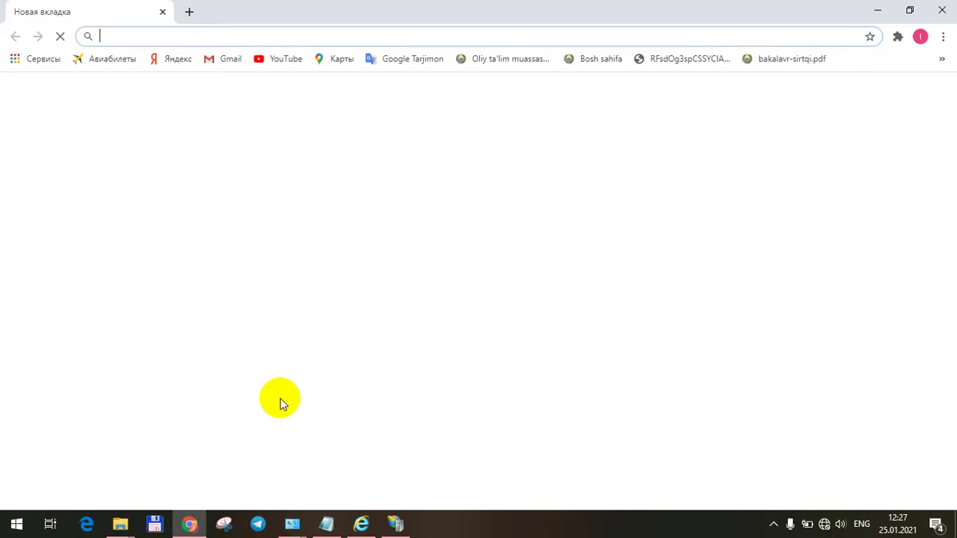
type("mak")
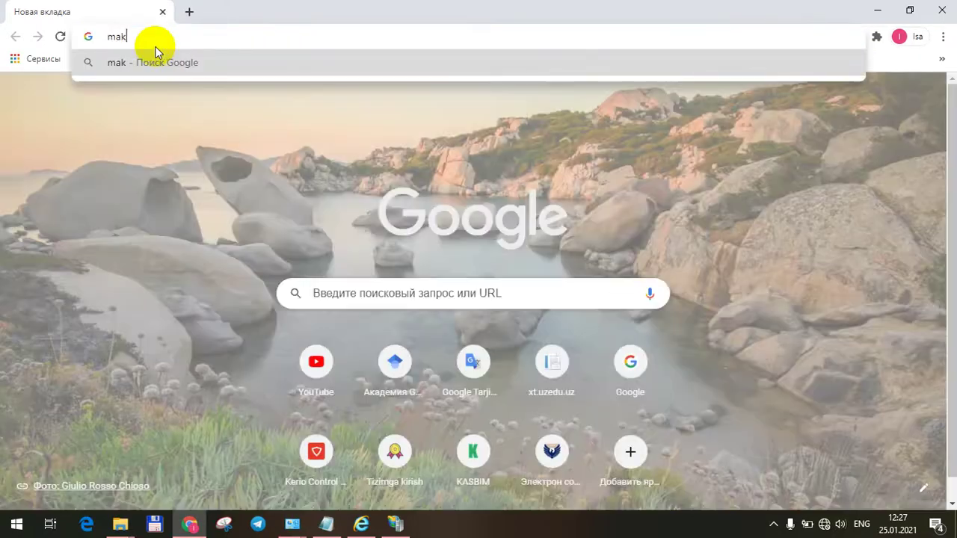
type("tabim.uz")
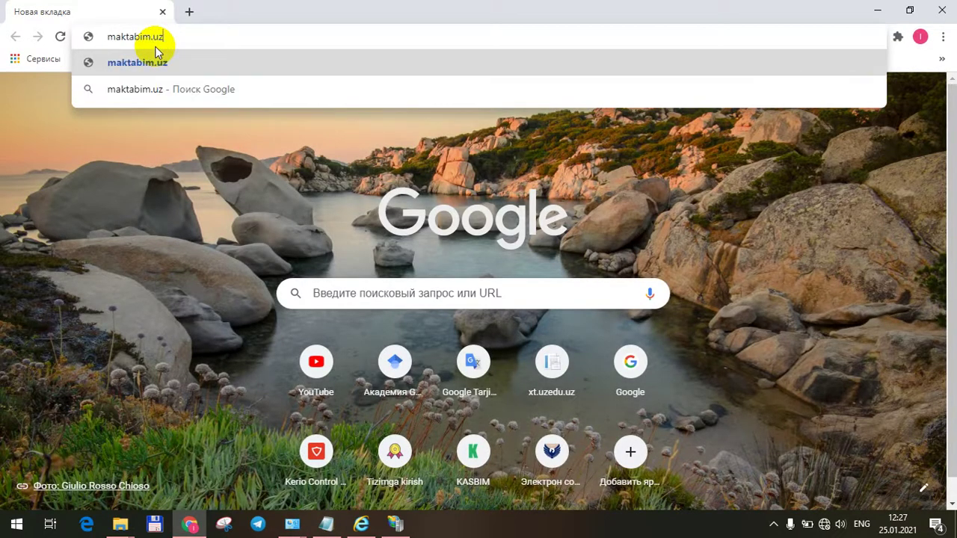
key("Return")
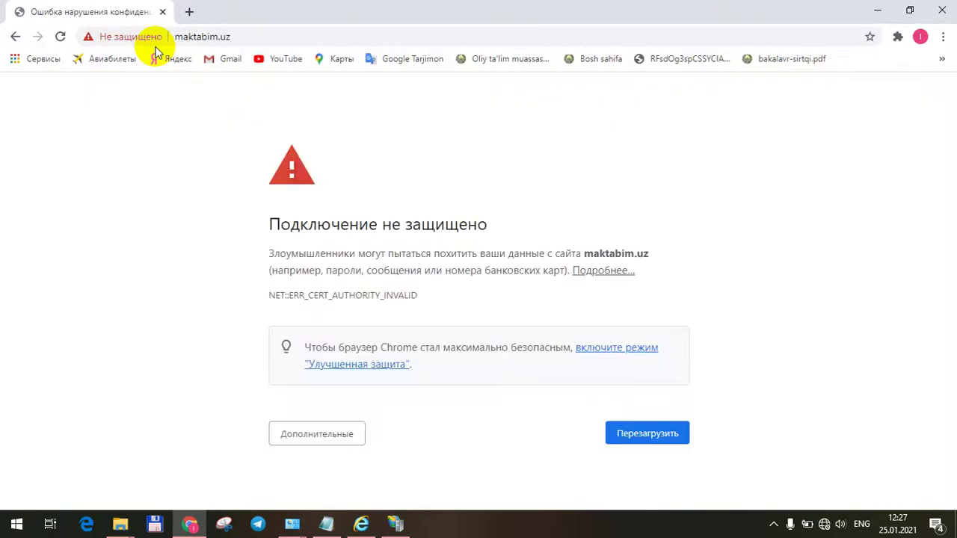
Step: Read the details of the maktabim.uz connection warning and open Chrome's security settings through its enhanced protection link
left_click(326, 425)
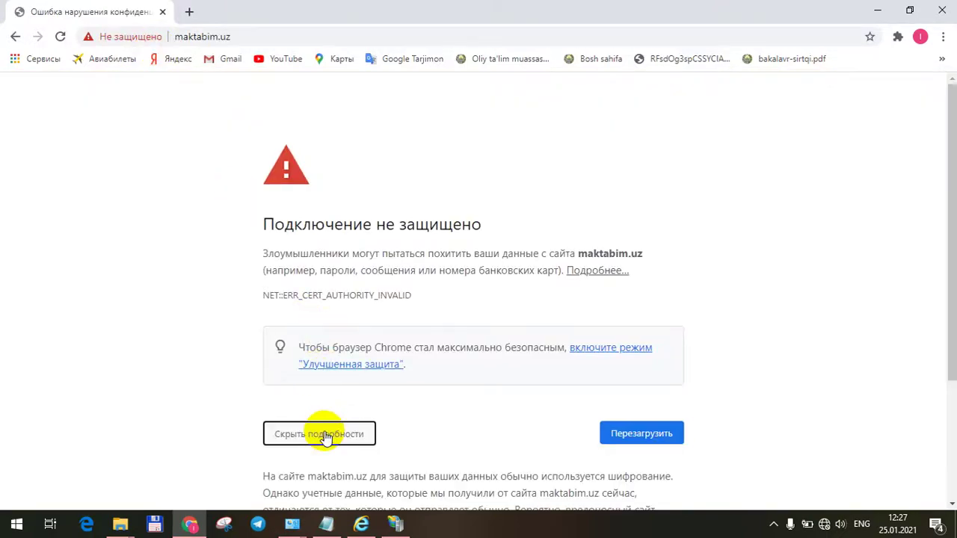
left_click_drag(952, 215, 946, 374)
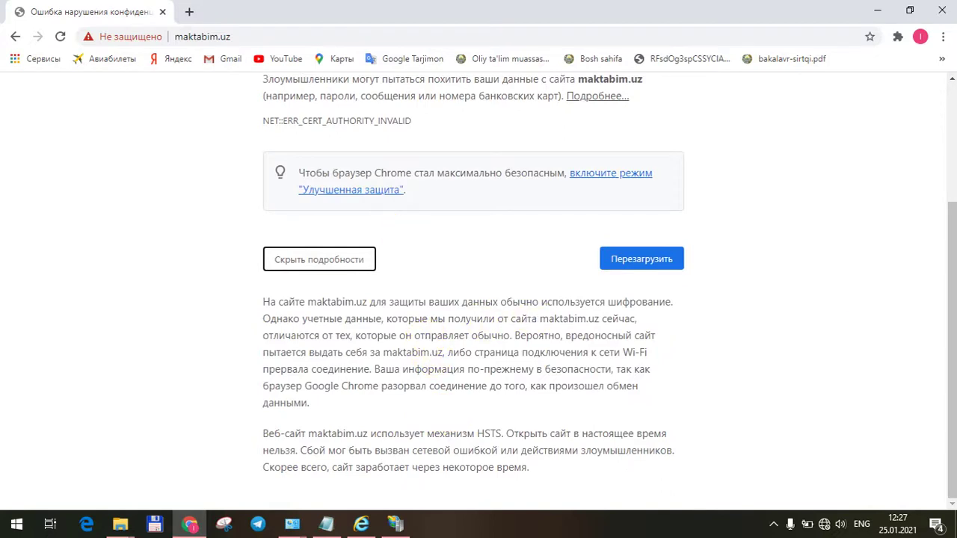
left_click(608, 174)
left_click(134, 6)
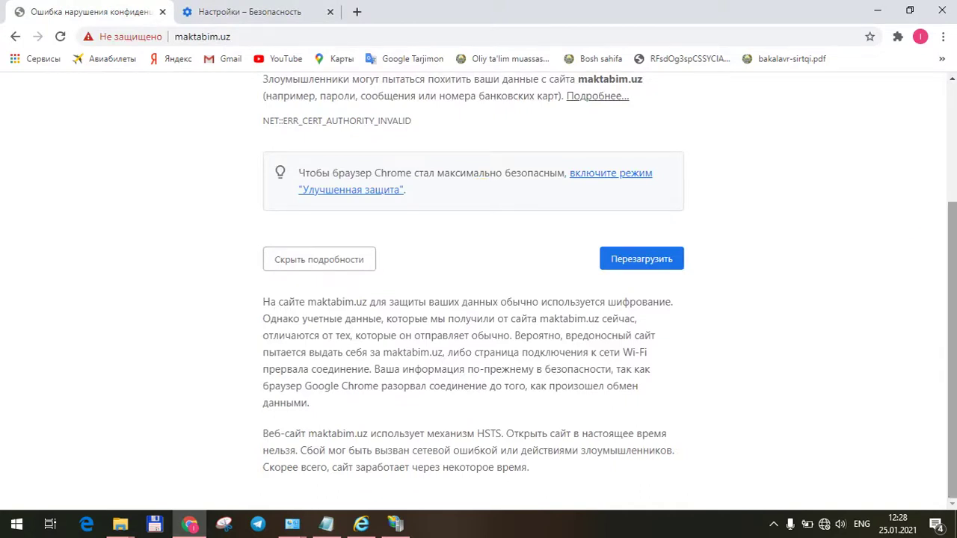
left_click(949, 150)
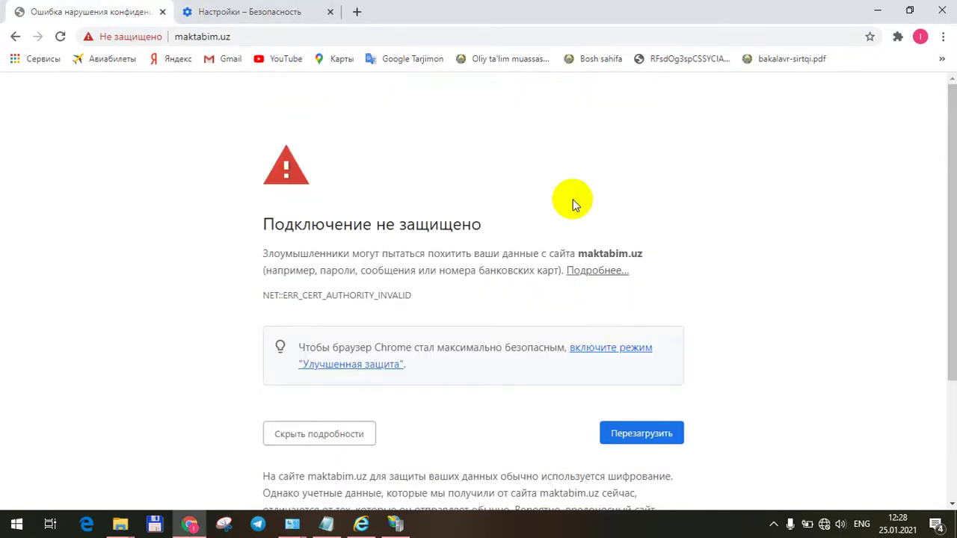
left_click(378, 364)
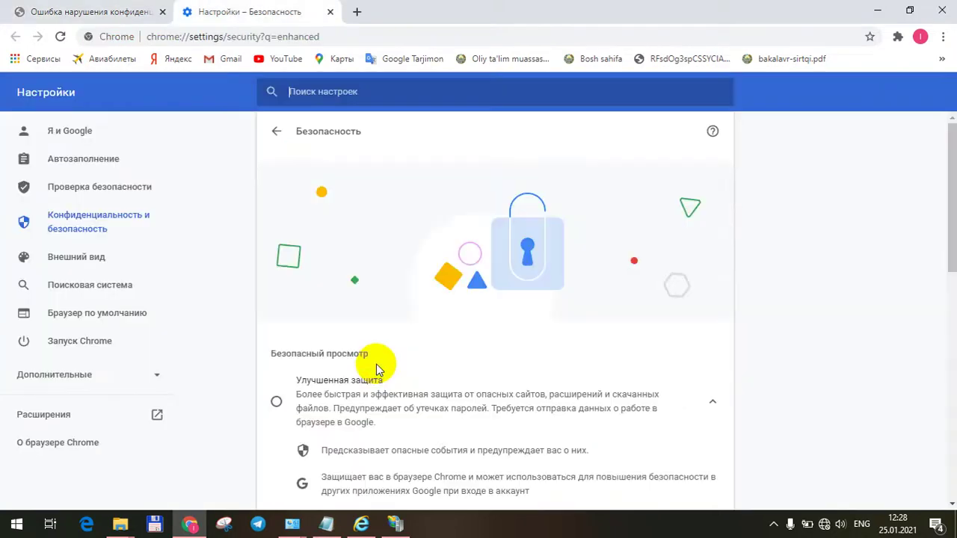
Step: Return to the maktabim.uz page with the connection warning and load the maktabim.uz address again
left_click(86, 9)
left_click(278, 34)
left_click(282, 35)
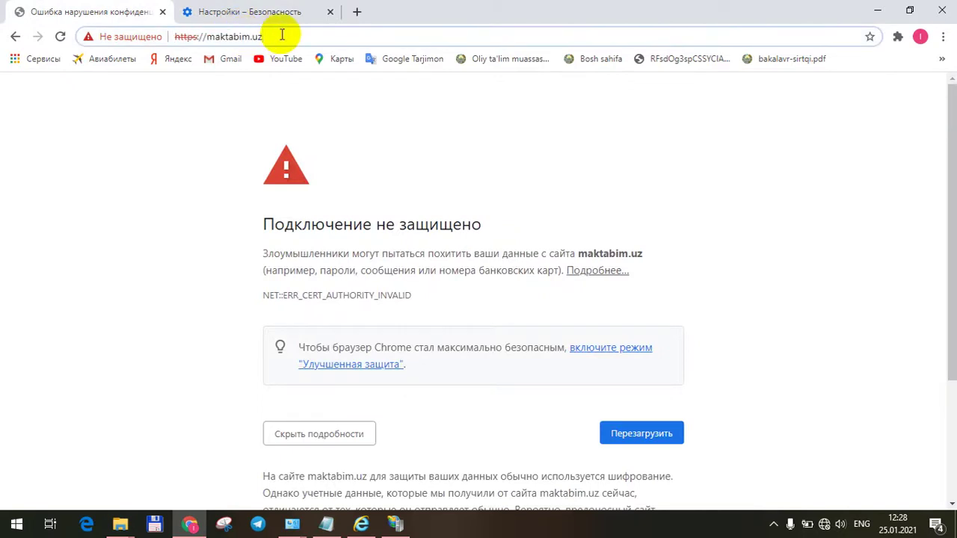
key("Return")
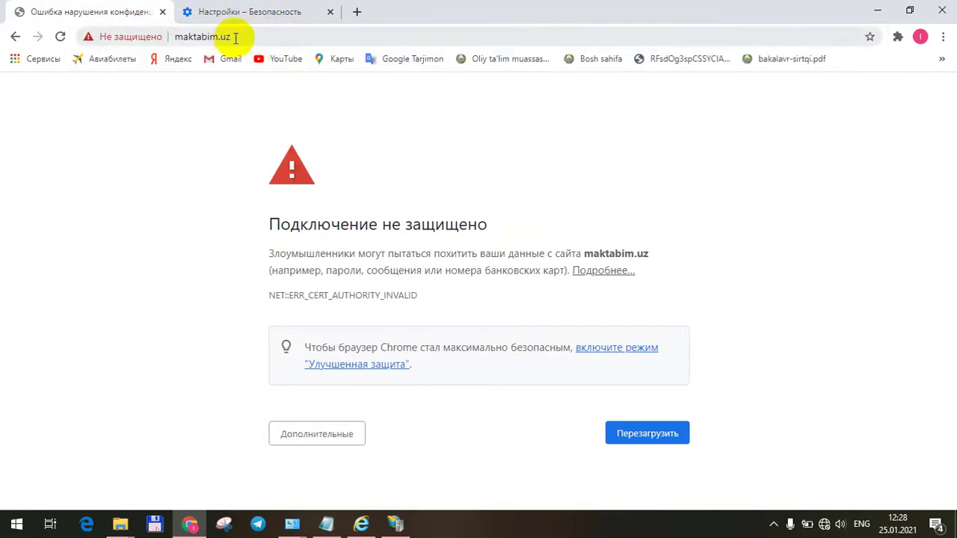
Step: Load localhost in a new browser tab and view the table of test URLs on the Denwer page
left_click(354, 11)
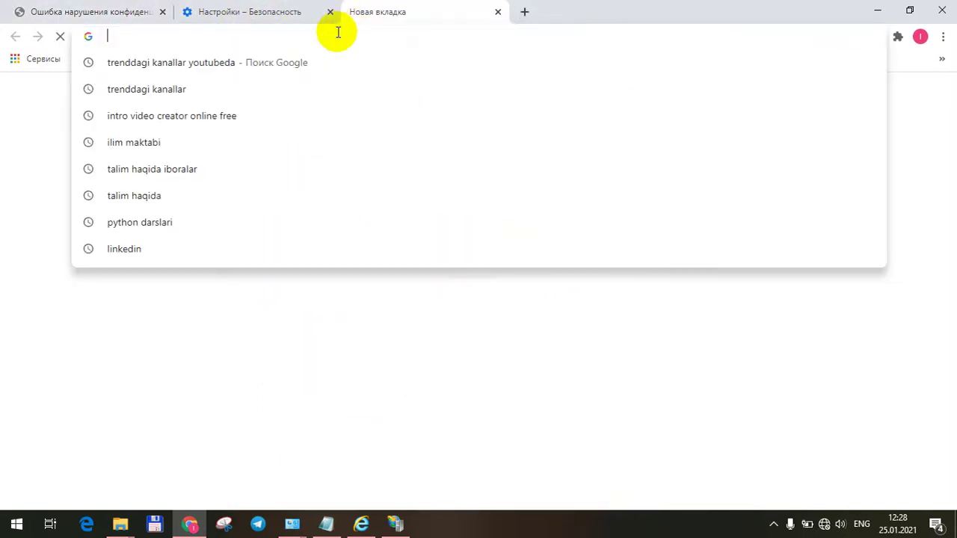
type("localhost")
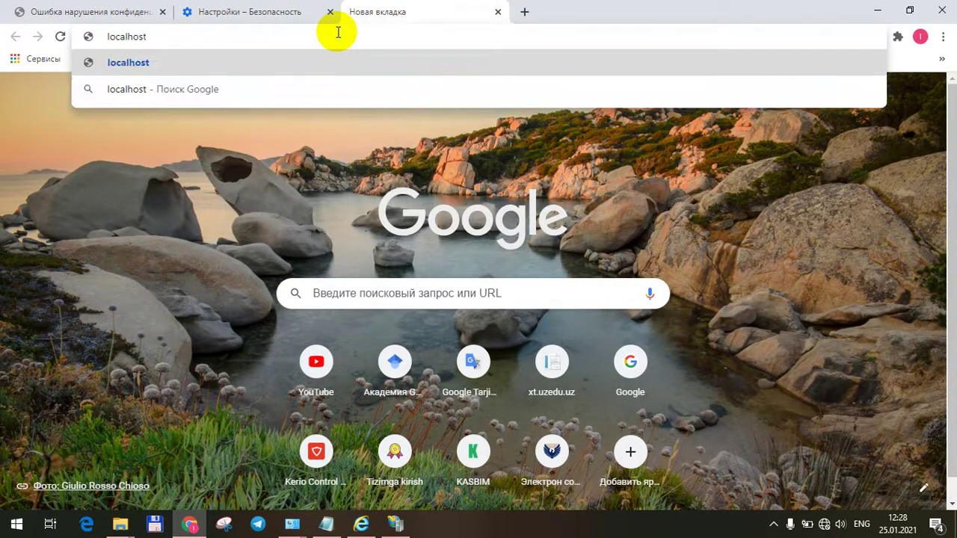
key("Return")
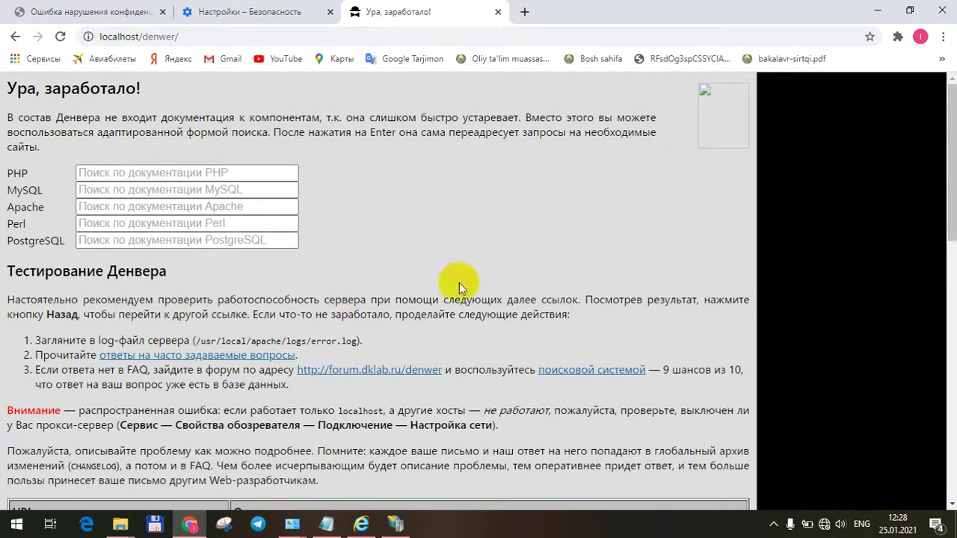
left_click(950, 261)
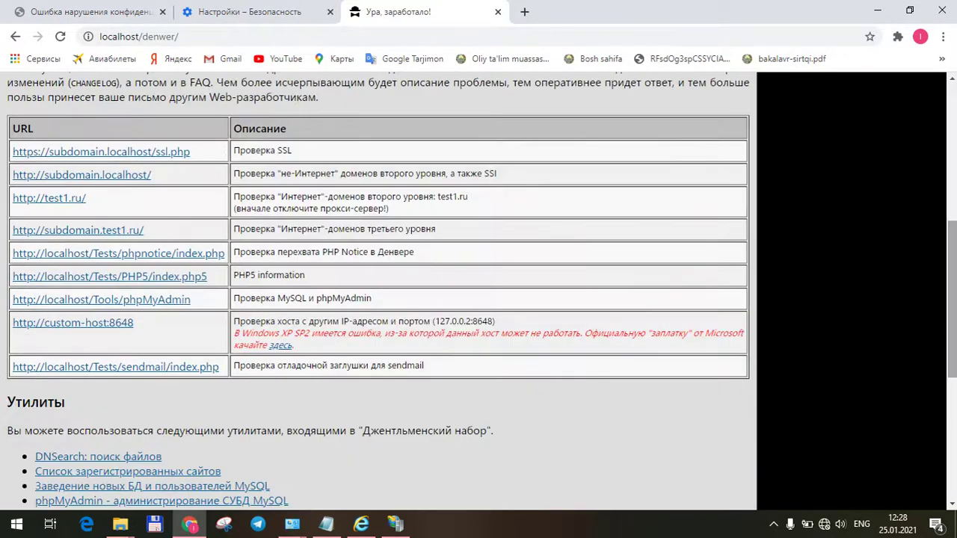
Step: Show the desktop and look into the fayllar folder, closing it again
key("alt+Tab")
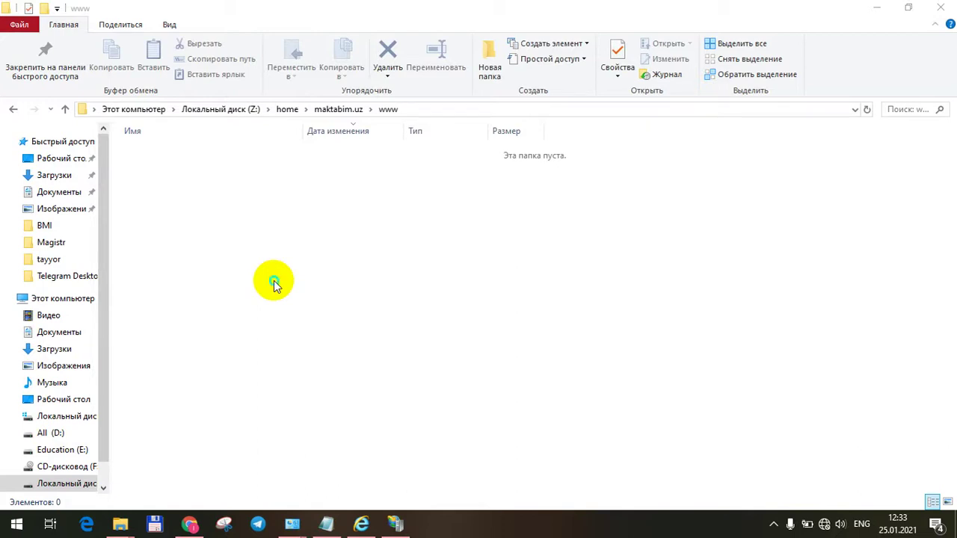
right_click(274, 280)
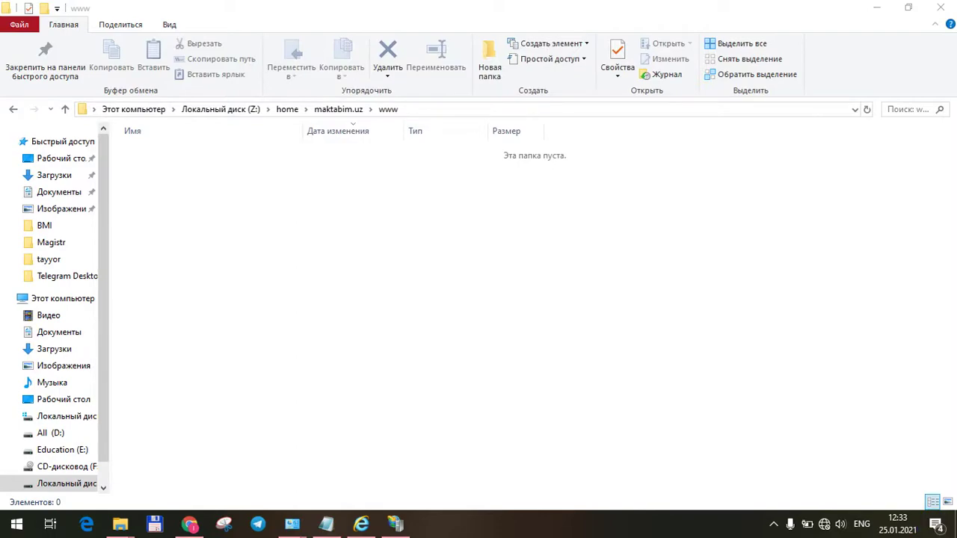
key("super+d")
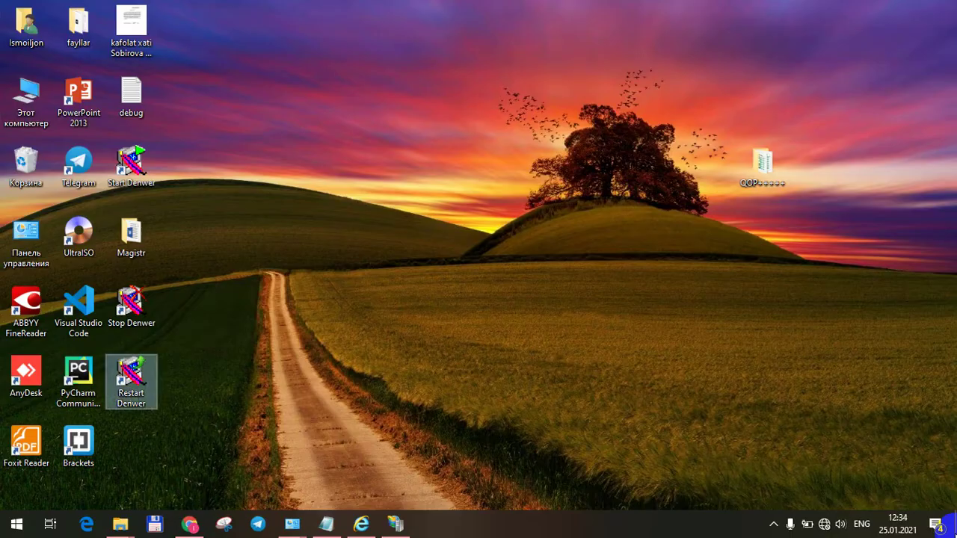
left_click(85, 36)
double_click(85, 36)
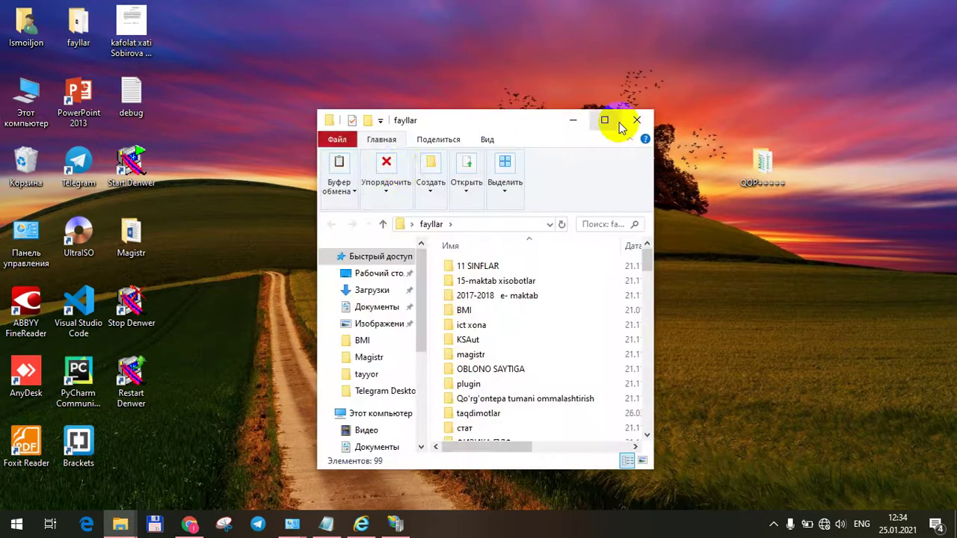
left_click(641, 121)
Step: Open This PC in a maximized window and go to the Developer 2020 folder on drive D:
double_click(27, 99)
left_click(583, 100)
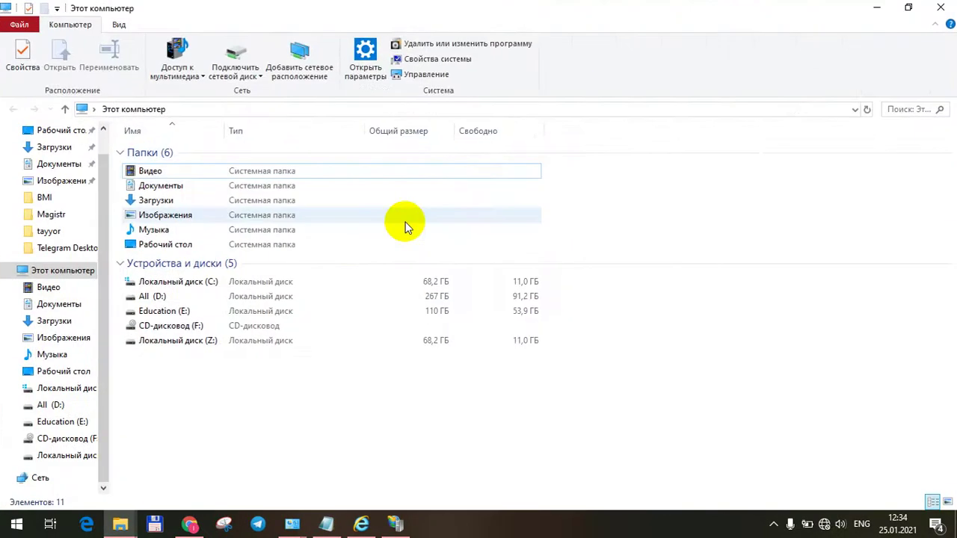
left_click(165, 298)
double_click(164, 298)
key("Down")
key("Down")
key("Return")
Step: Look into the frontend folder, go to the html folder and preview its index file in Chrome
key("Down")
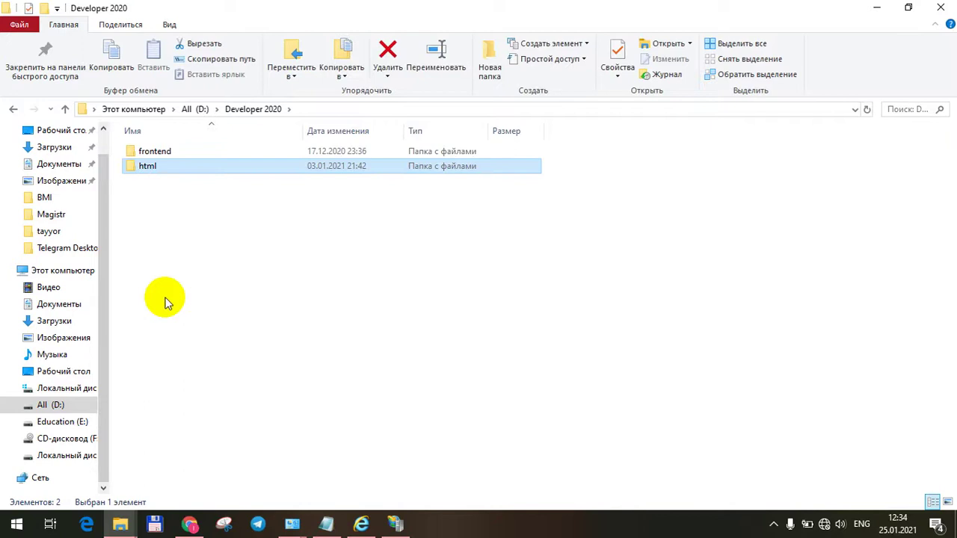
key("Up")
key("Return")
key("BackSpace")
key("Down")
key("Return")
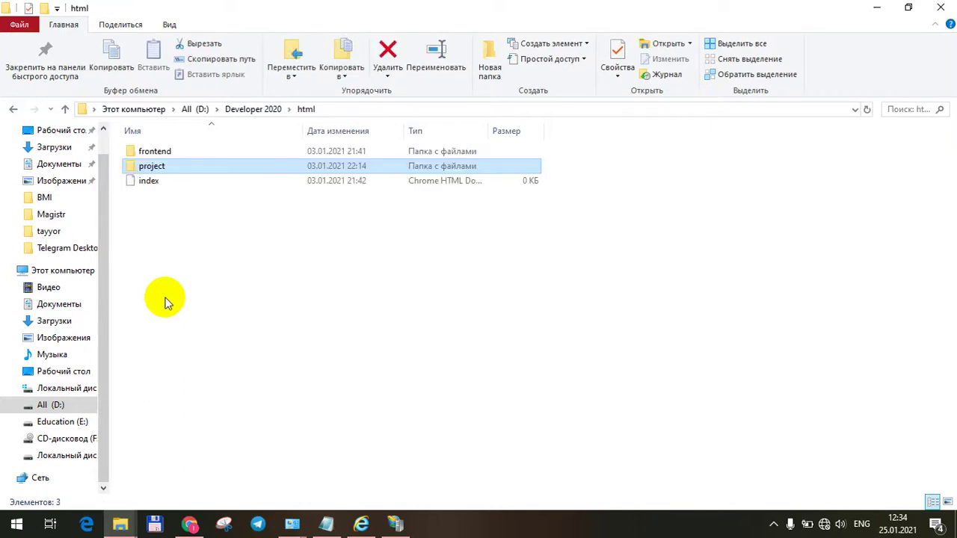
key("Down")
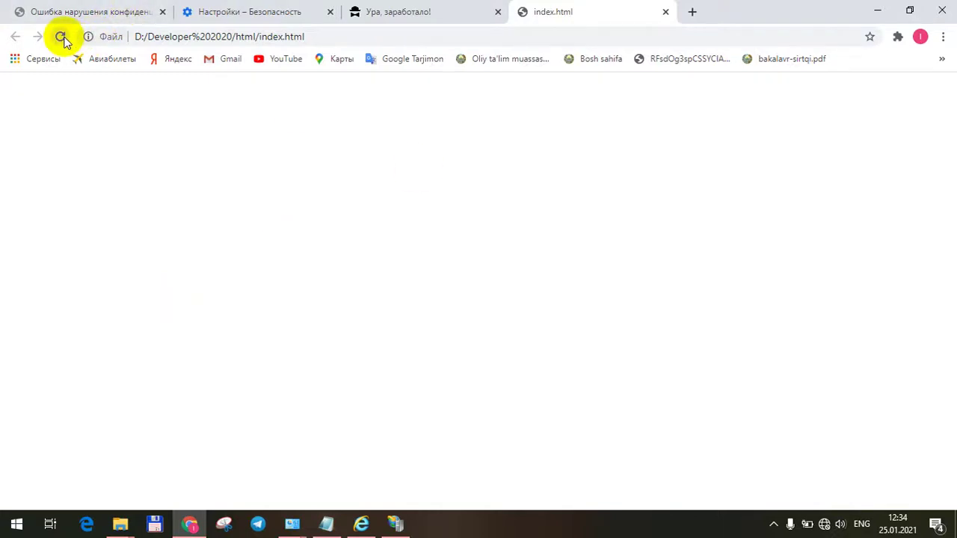
key("alt+Tab")
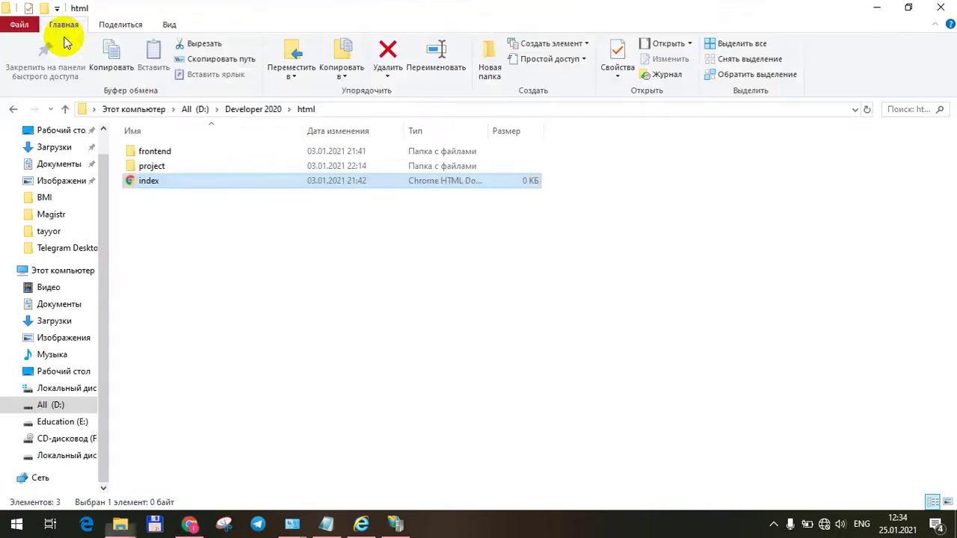
Step: Open the project folder inside html, preview its index page in Chrome and return to the folder
key("Up")
key("Return")
key("Down")
key("Down")
key("Down")
key("Down")
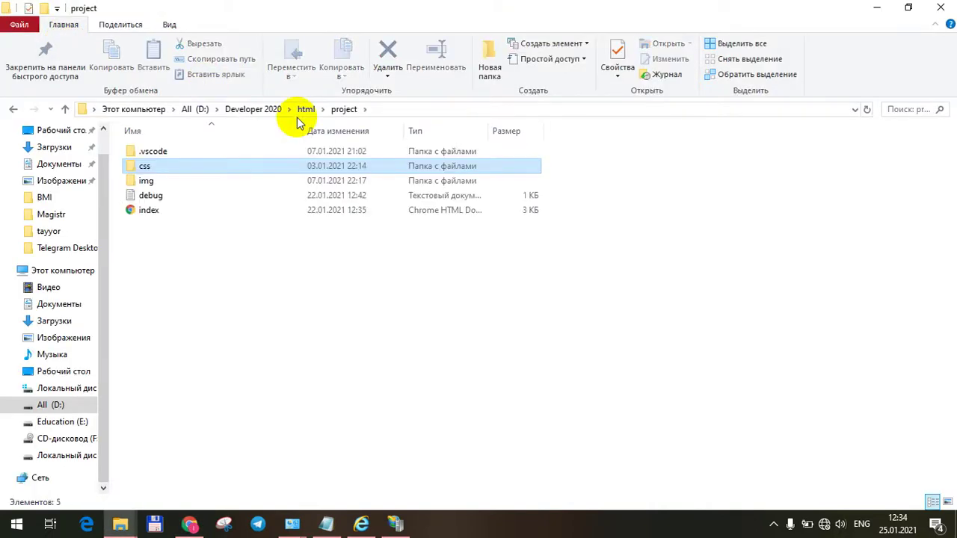
key("alt+Tab")
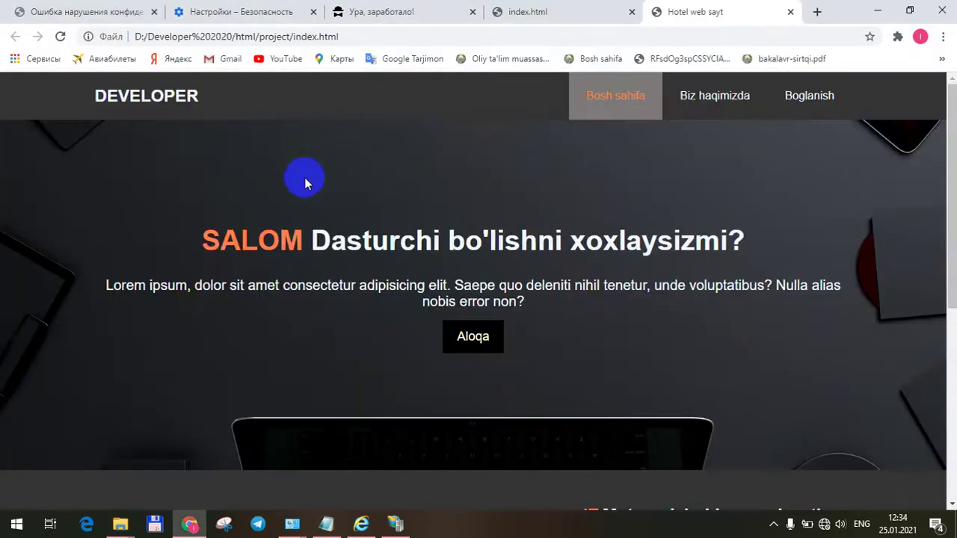
key("alt+Tab")
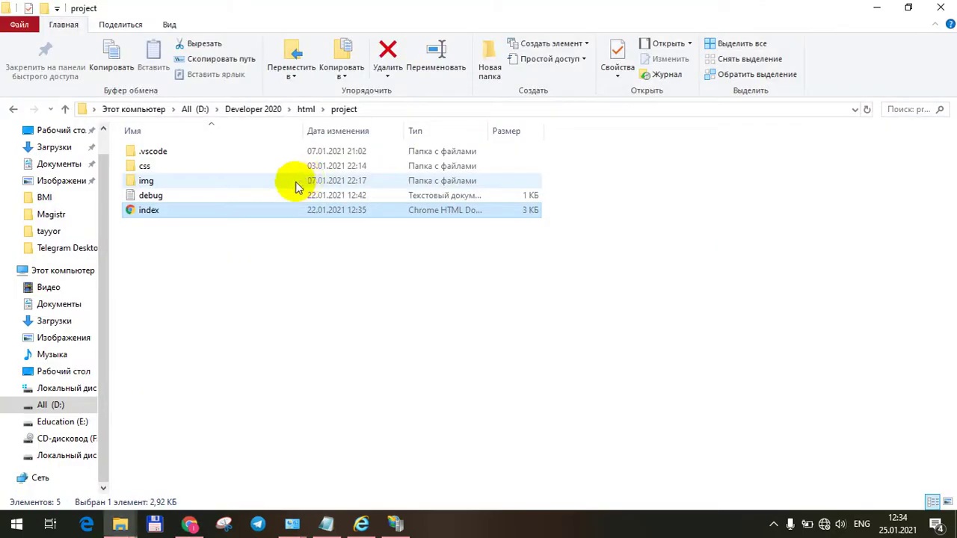
Step: Copy the css and img folders and the debug and index files from the project folder
left_click(172, 165)
key("shift+Down")
key("shift+Down")
key("shift+Down")
key("ctrl+c")
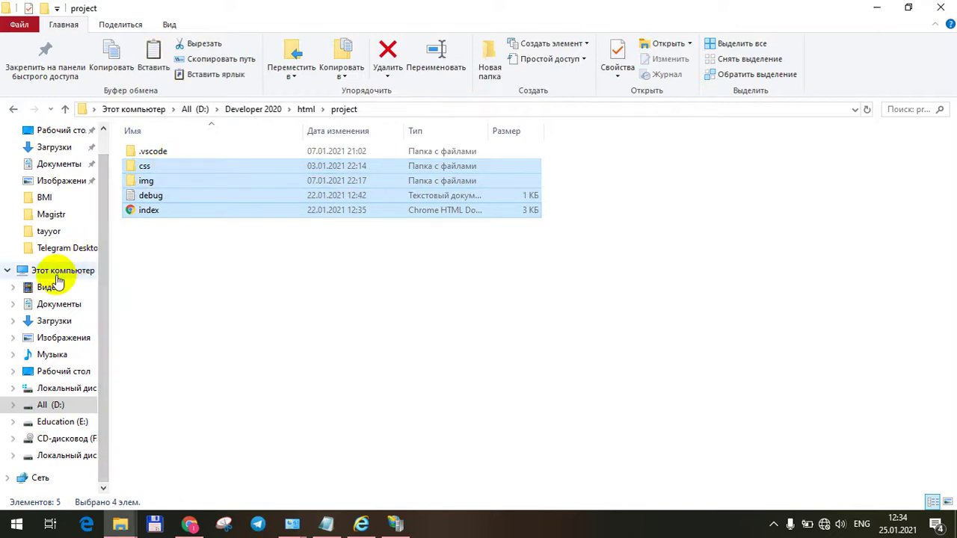
Step: Go to home\maktabim.uz\www on drive Z: and paste the copied site files there
left_click(64, 455)
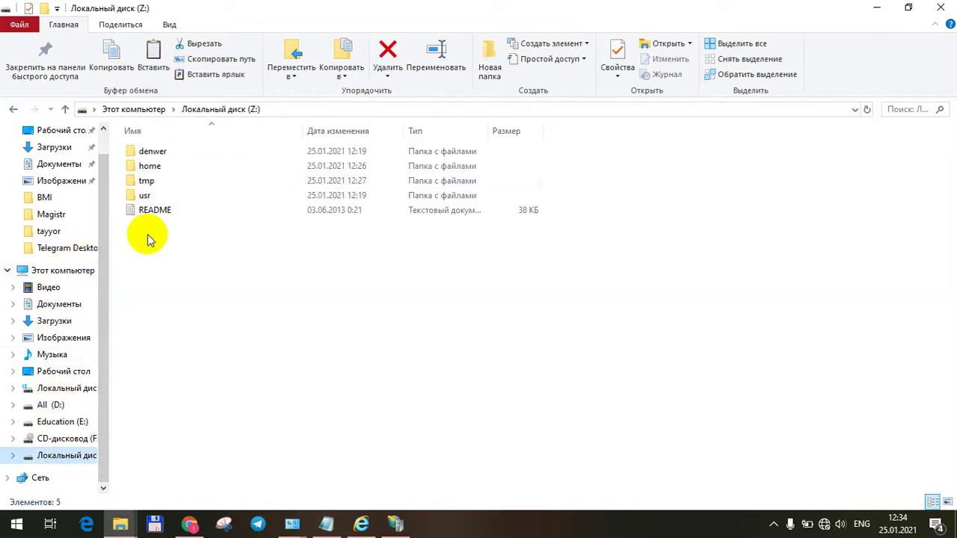
double_click(177, 167)
key("Down")
key("Down")
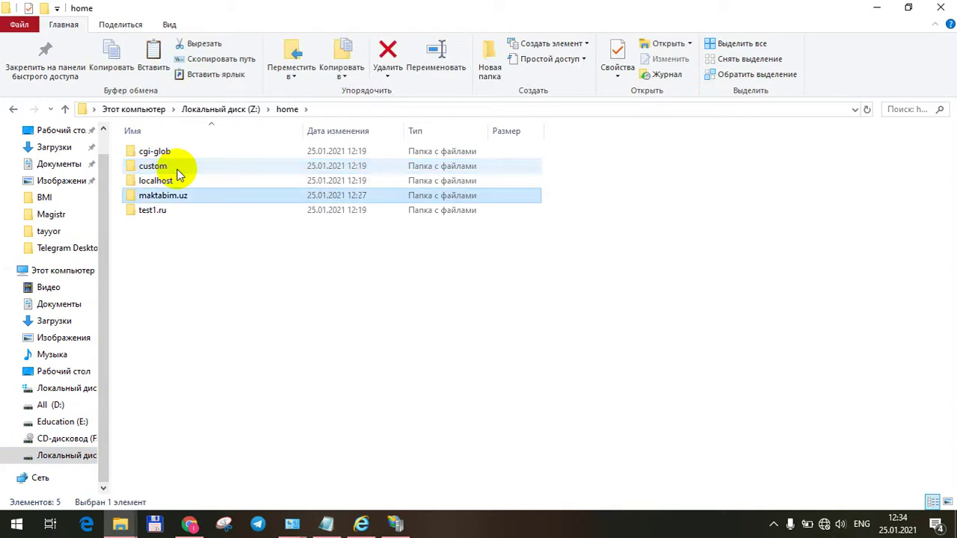
key("Return")
key("Return")
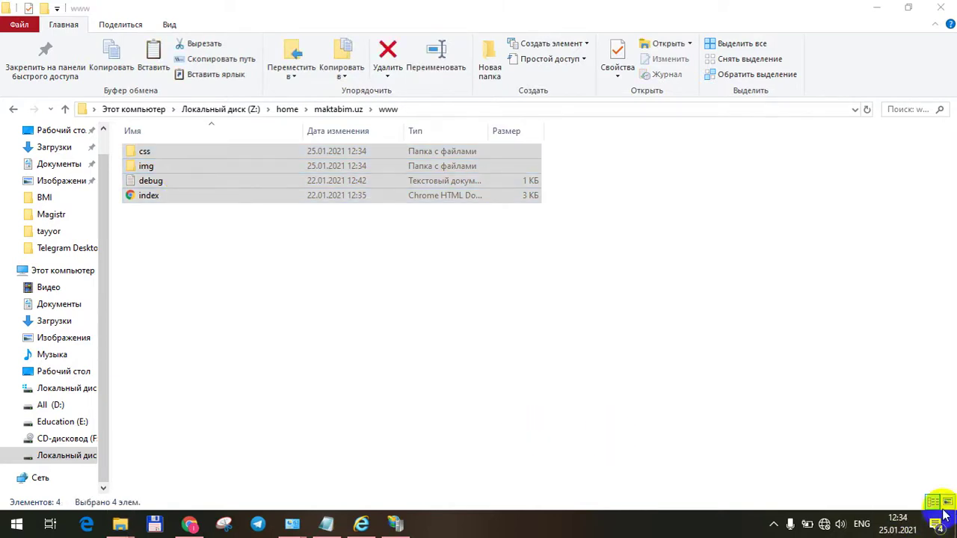
Step: Show the desktop and run Restart Denwer to apply the site changes
left_click(955, 527)
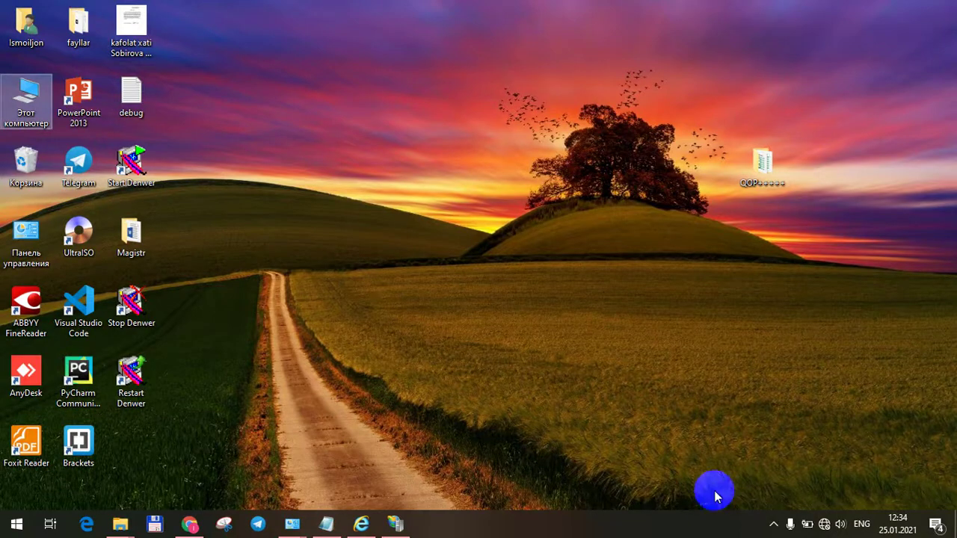
left_click(130, 389)
double_click(130, 389)
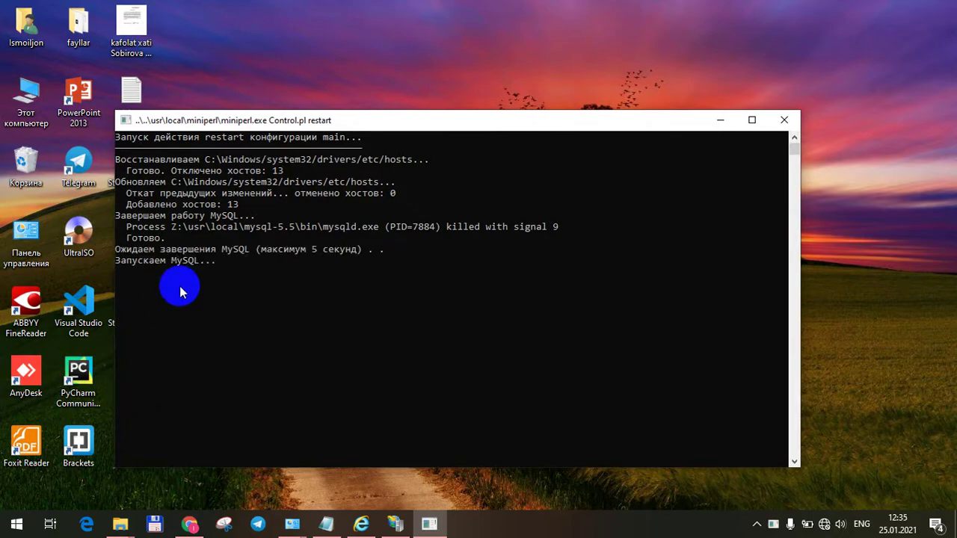
Step: Switch to Google Chrome and close every tab except the maktabim.uz one
left_click(190, 525)
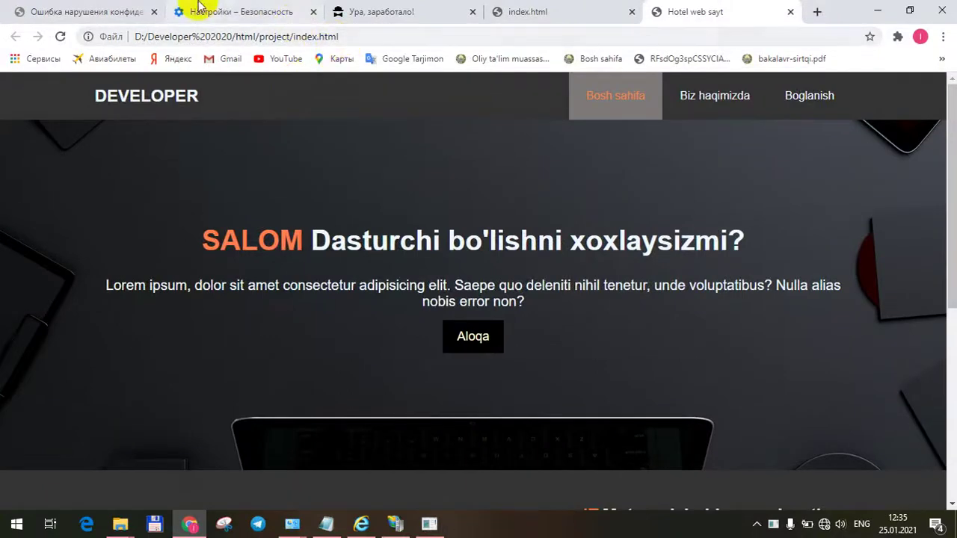
left_click(128, 6)
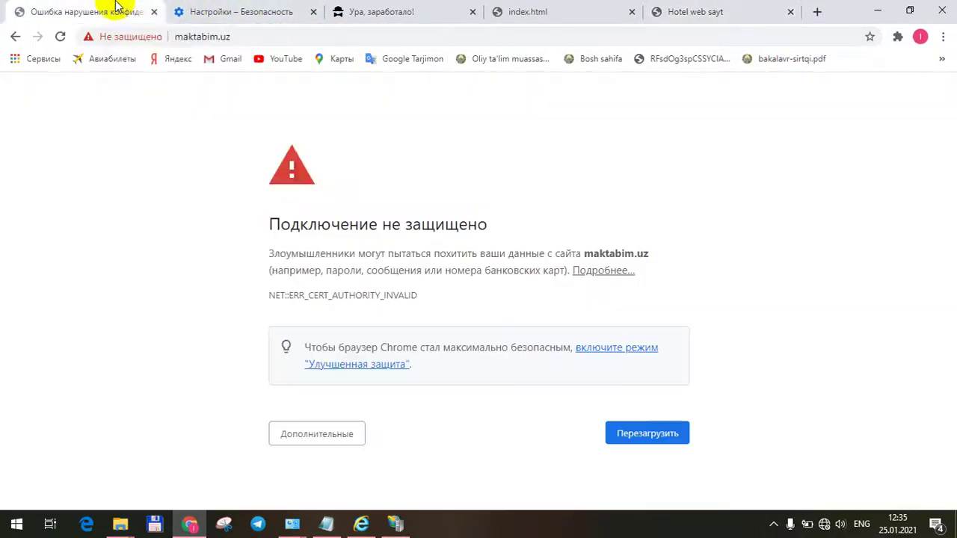
right_click(117, 9)
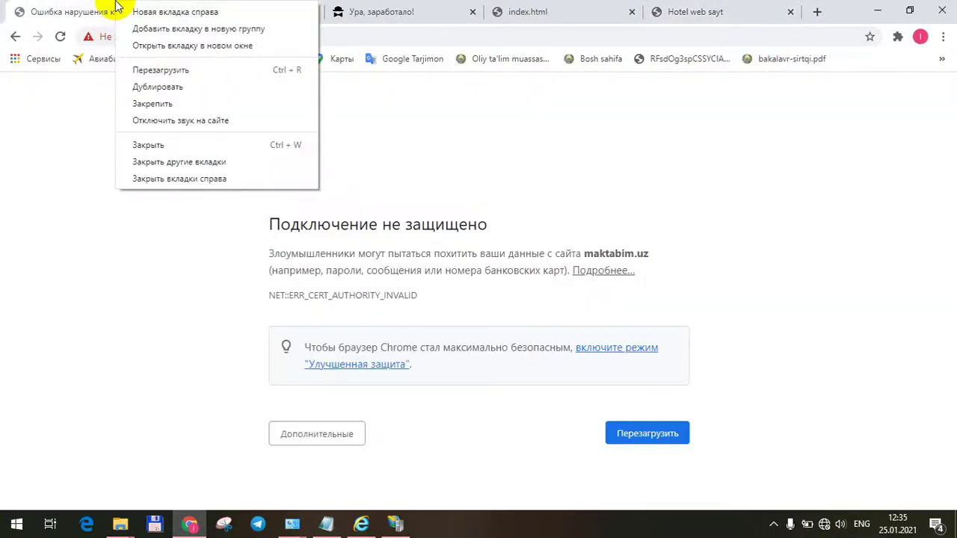
left_click(160, 161)
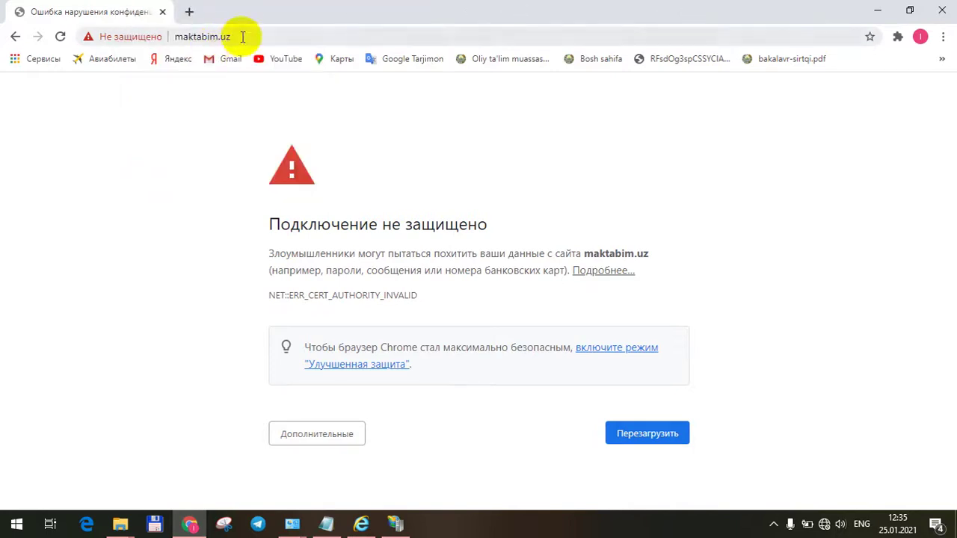
Step: Try to load the maktabim.uz site again in the remaining Chrome tab
left_click(236, 37)
left_click(236, 37)
type("//")
key("Return")
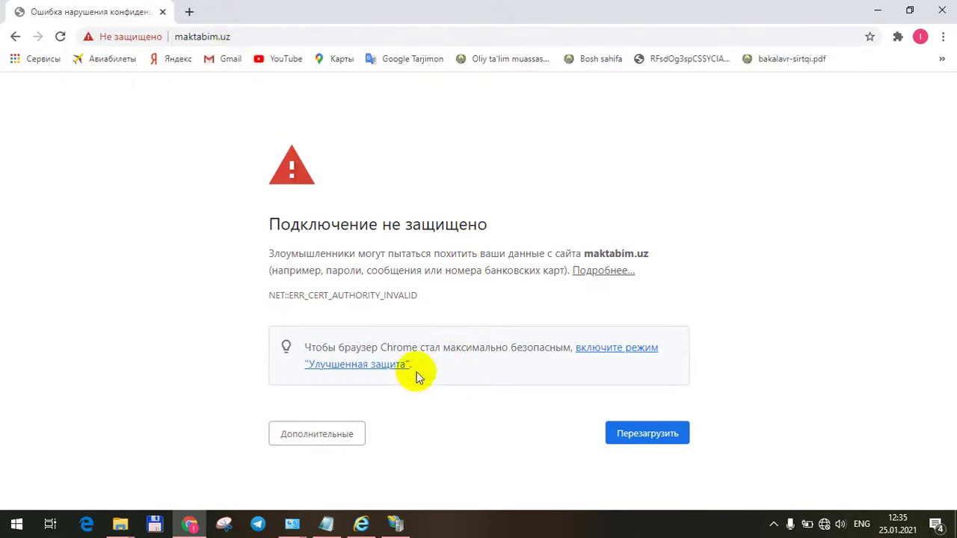
Step: Switch to Internet Explorer and load maktabim.uz in place of the Denwer test page
left_click(361, 522)
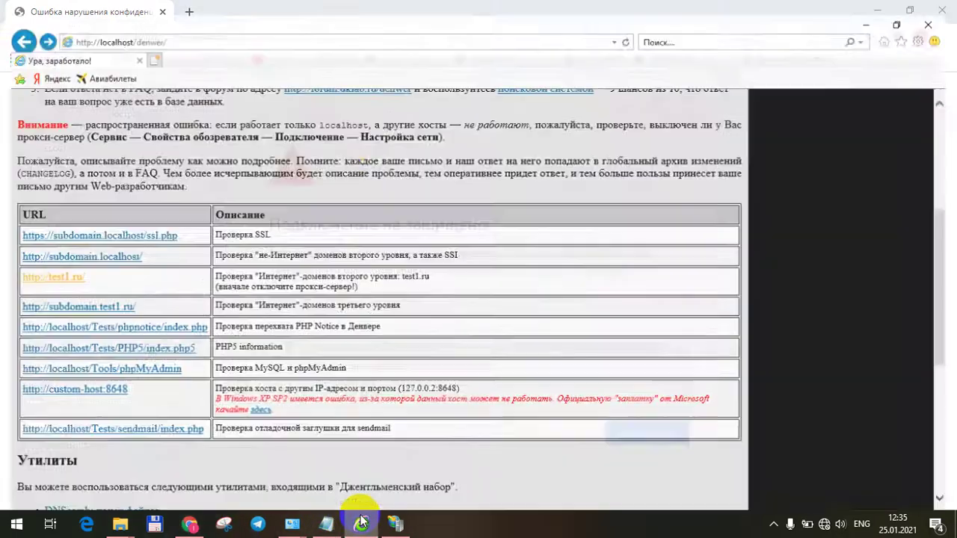
left_click(210, 27)
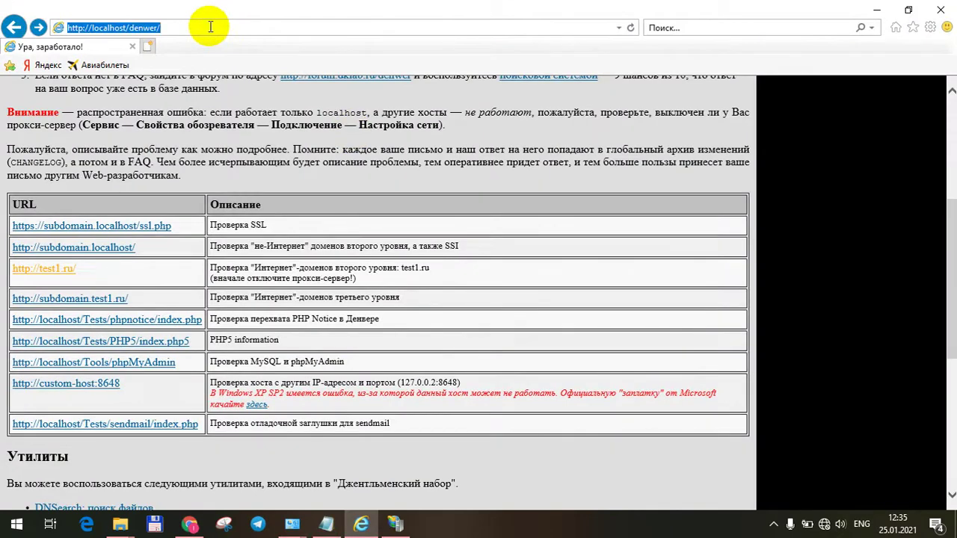
type("maktabim.uz")
key("Return")
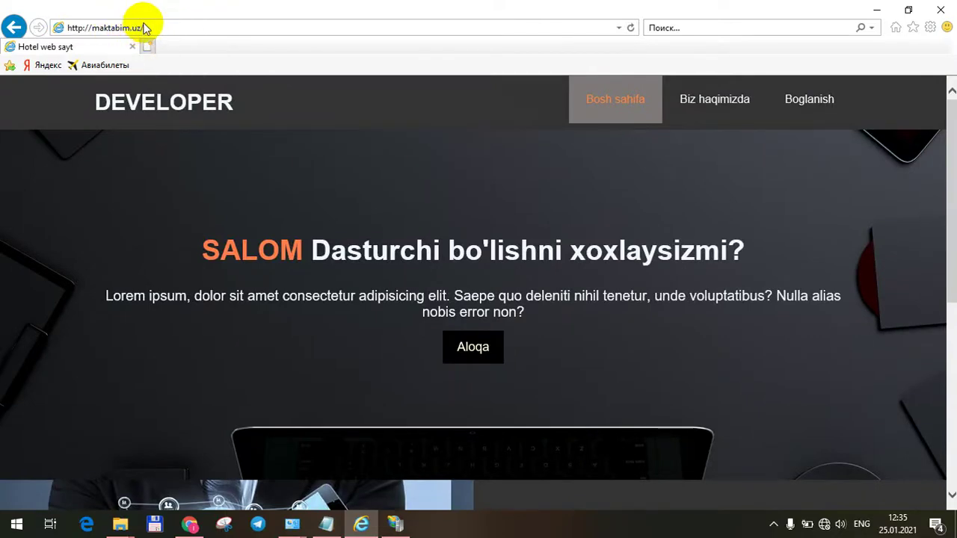
Step: Examine the maktabim.uz home page in Internet Explorer
left_click(179, 158)
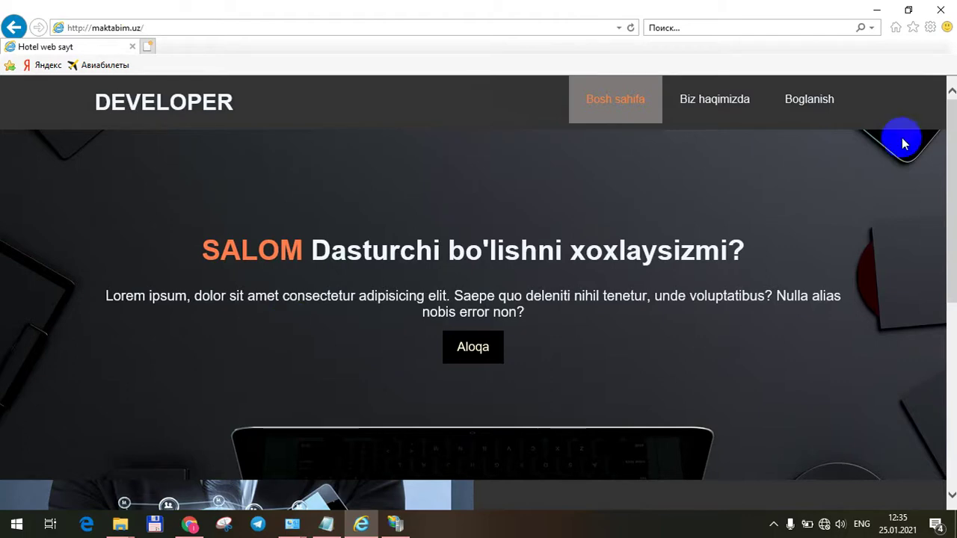
left_click_drag(949, 134, 935, 111)
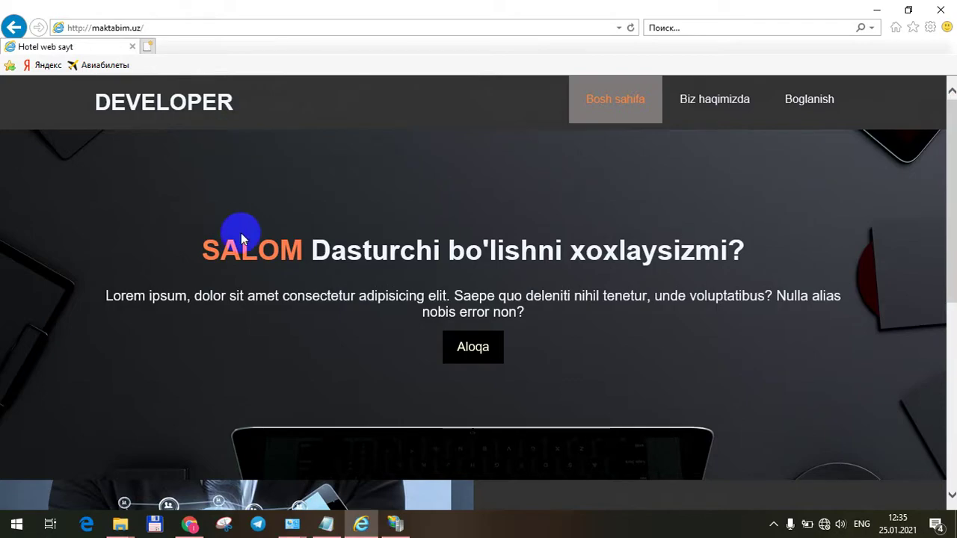
key("alt+Tab")
key("alt+Tab")
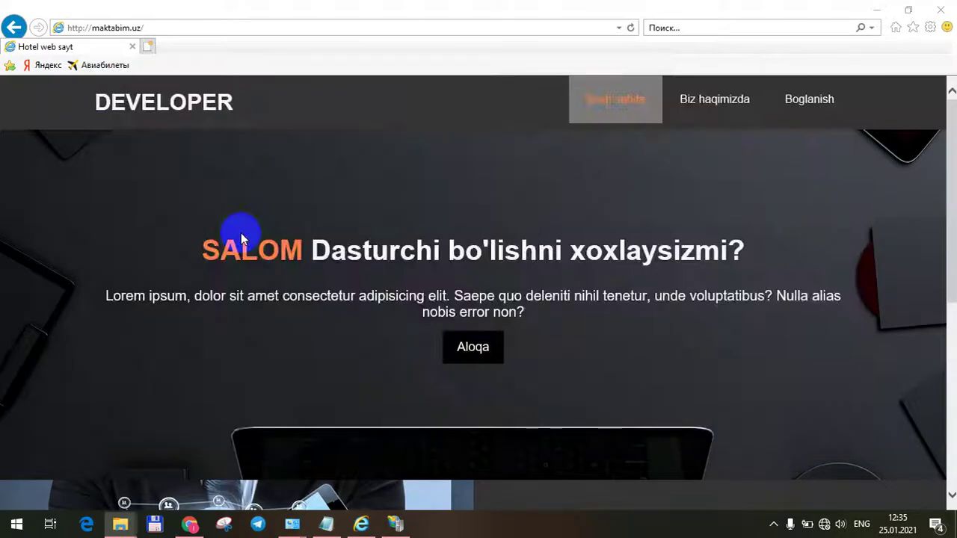
Step: Switch to File Explorer and review the site's files in the www folder inside maktabim.uz on drive Z:
key("alt+Tab")
left_click(277, 295)
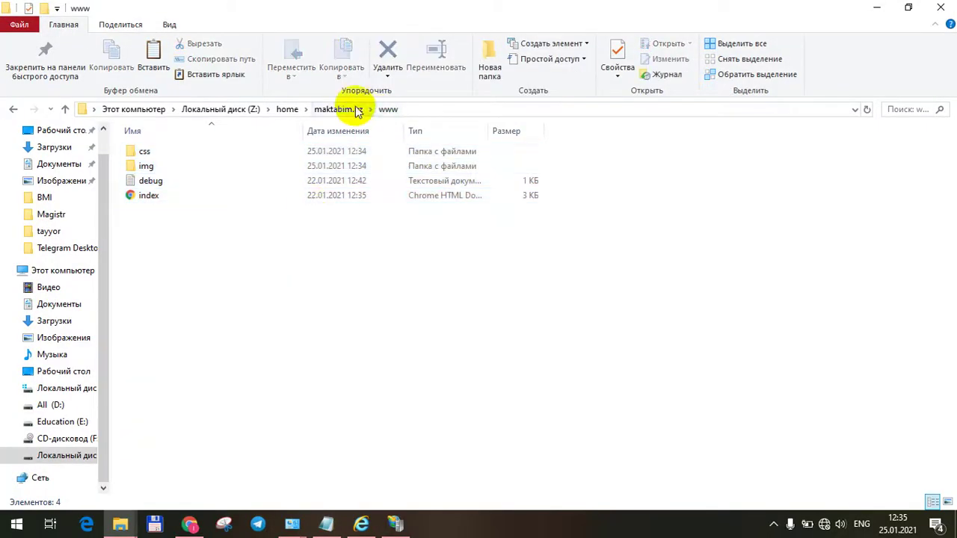
left_click(338, 109)
double_click(160, 154)
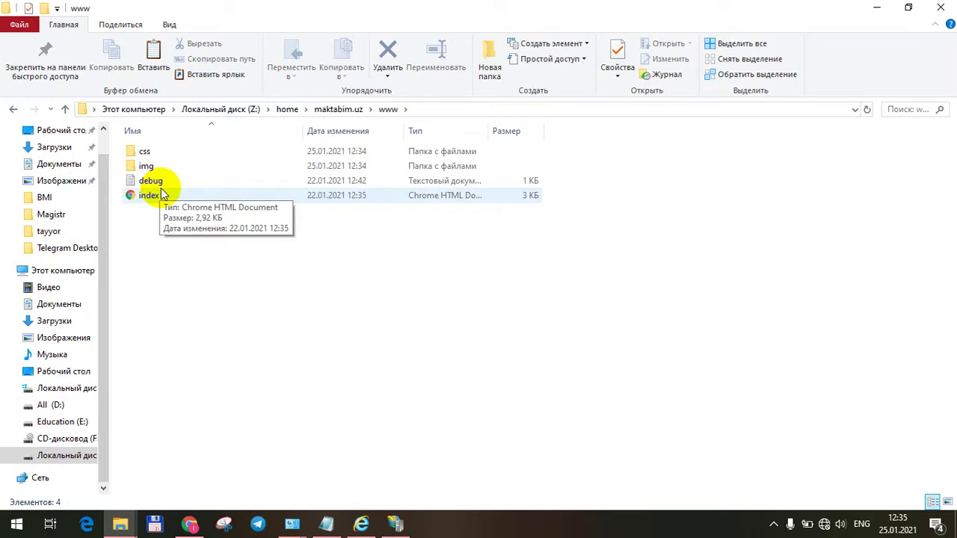
Step: Switch to Notepad and add the heading "CMS-Content menjment system" a few blank lines below the server list
left_click(326, 523)
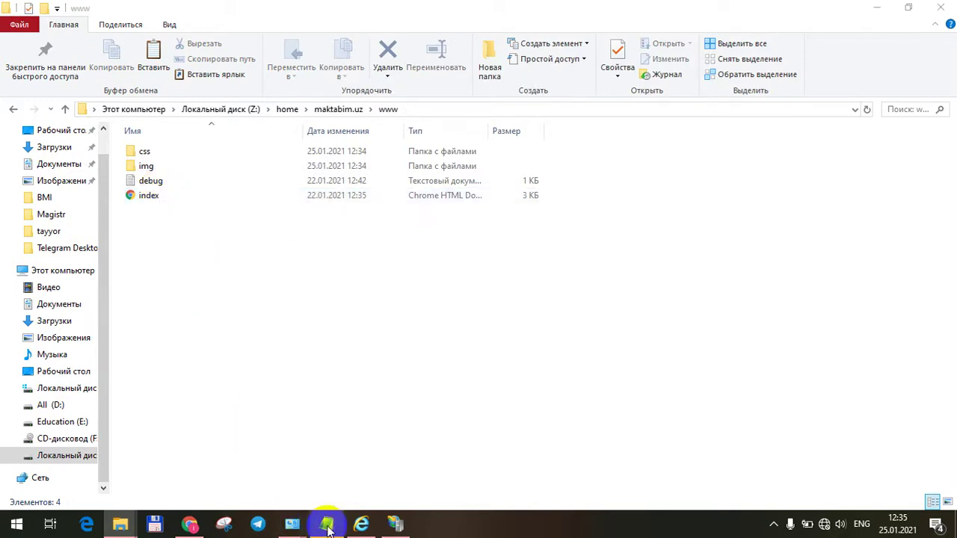
left_click(80, 77)
key("Return")
key("Return")
key("Return")
key("Return")
type("C")
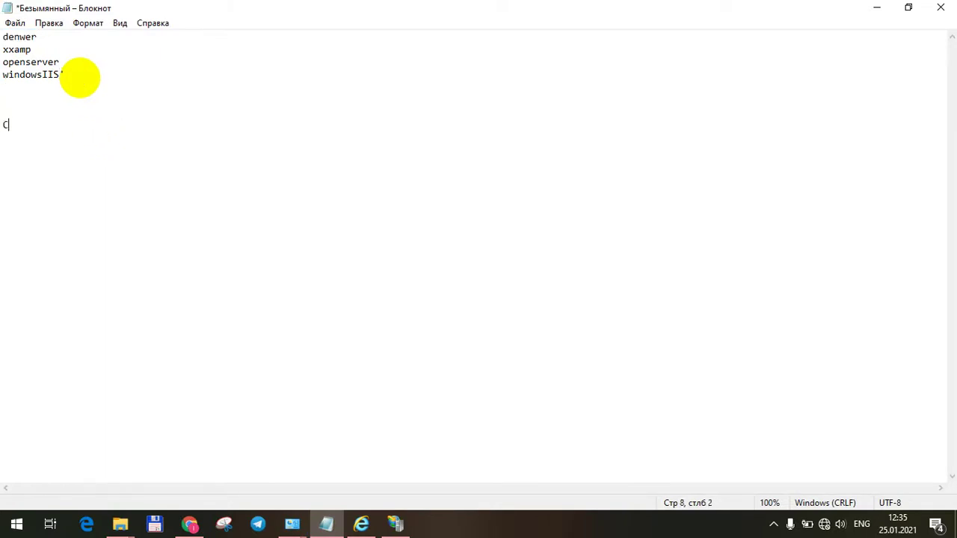
type("MS-Content men")
key("BackSpace")
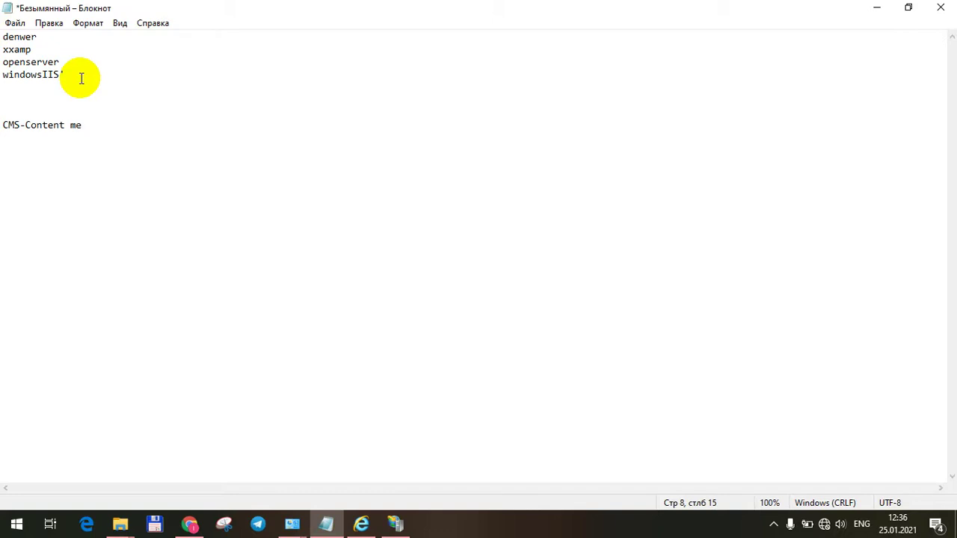
type("n")
type("e")
key("BackSpace")
type("jmae")
type("nt")
key("BackSpace")
key("BackSpace")
key("BackSpace")
key("BackSpace")
key("BackSpace")
type("ment system")
Step: List "Wordpess", "Joomla" and "Drupal" on separate lines under the CMS heading, leaving one blank line after the heading
key("Return")
key("Return")
type("Wo")
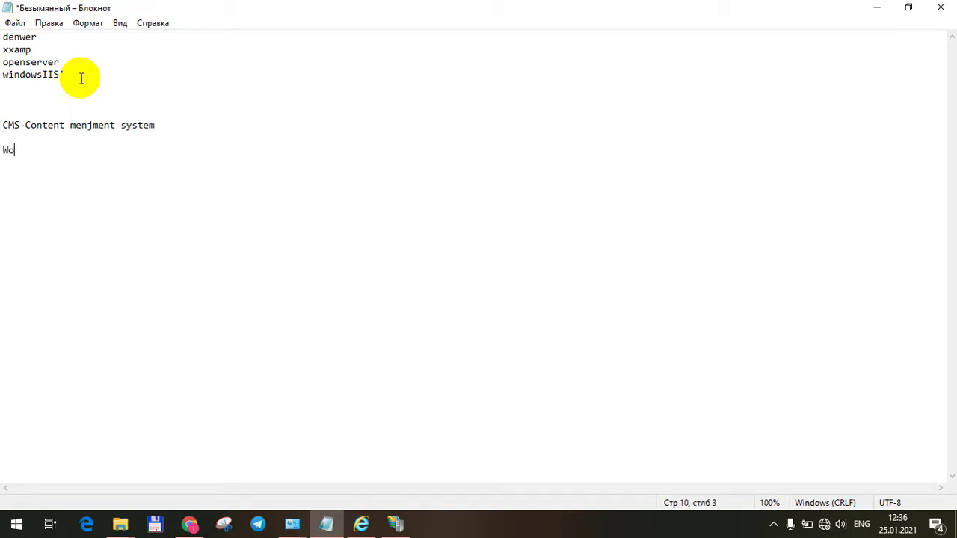
type("rdpess")
key("Return")
type("J")
key("BackSpace")
type("Joomla")
key("Return")
type("Drupal")
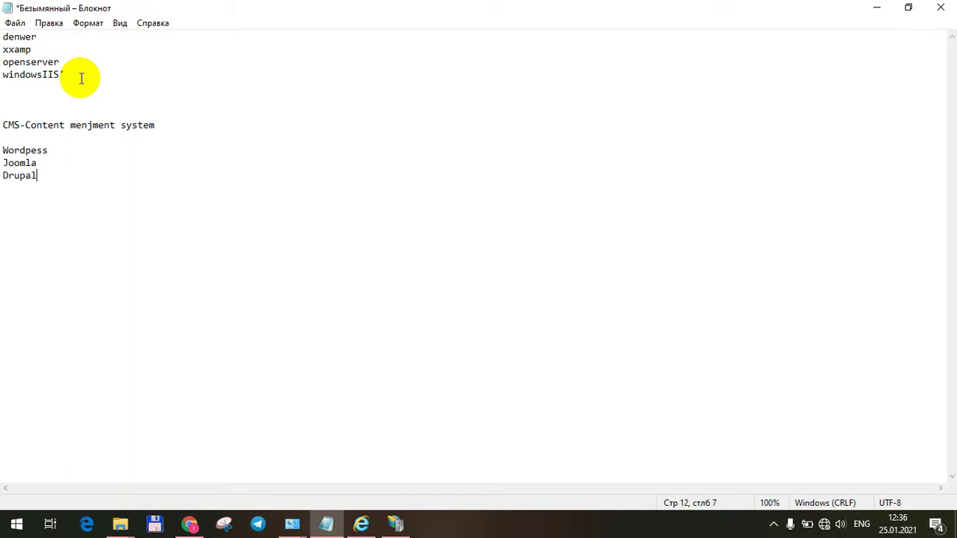
key("Return")
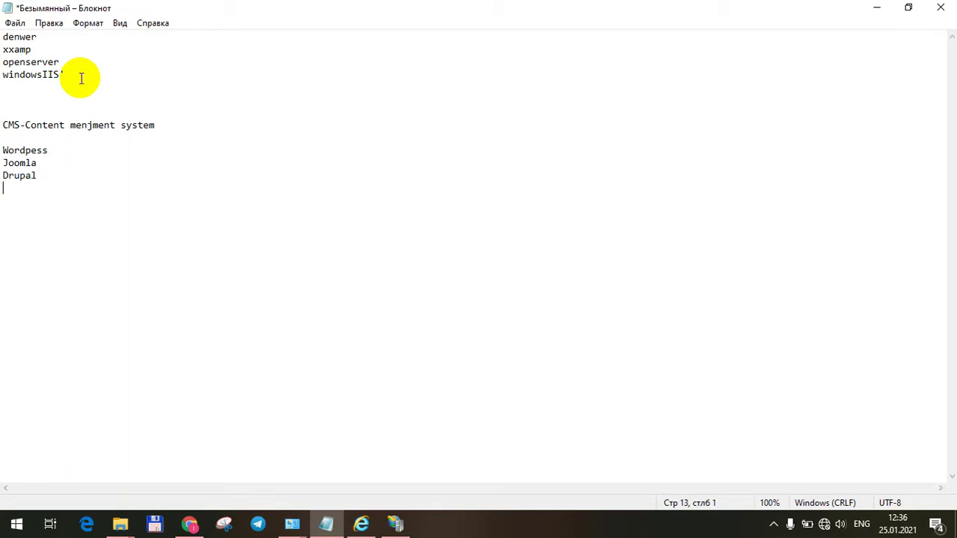